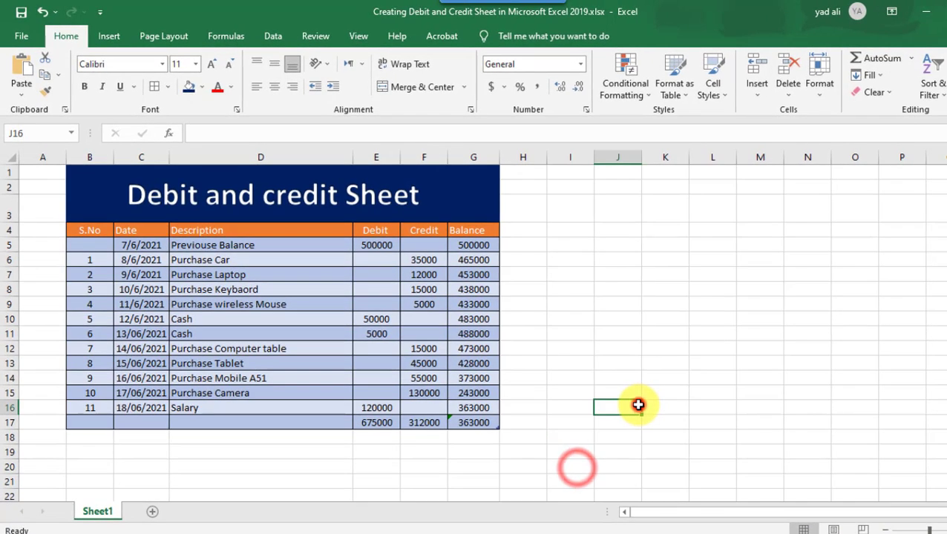
Check the sheet title and the debit, credit and balance total formulas in row 17.
{"action": "left_click", "coordinate": [263, 186]}
{"action": "left_click", "coordinate": [271, 193]}
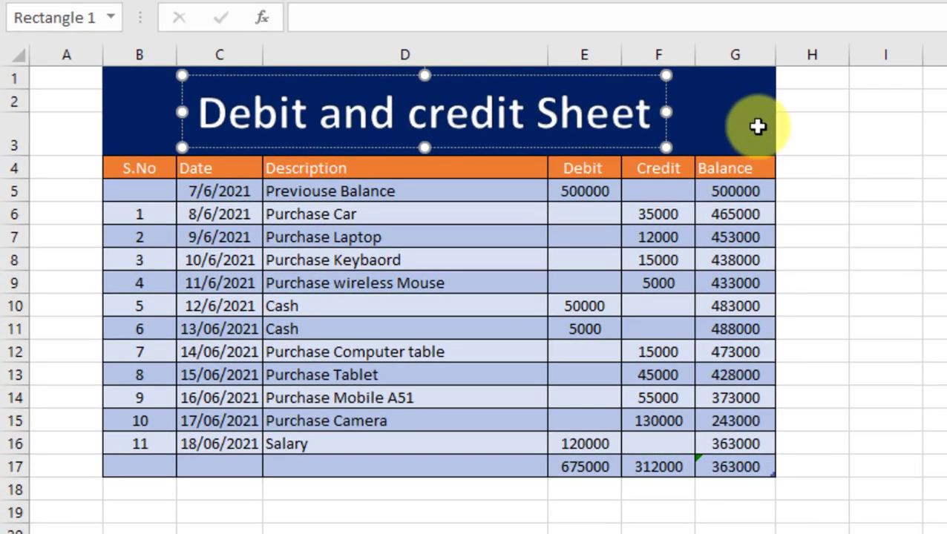
{"action": "left_click", "coordinate": [896, 370]}
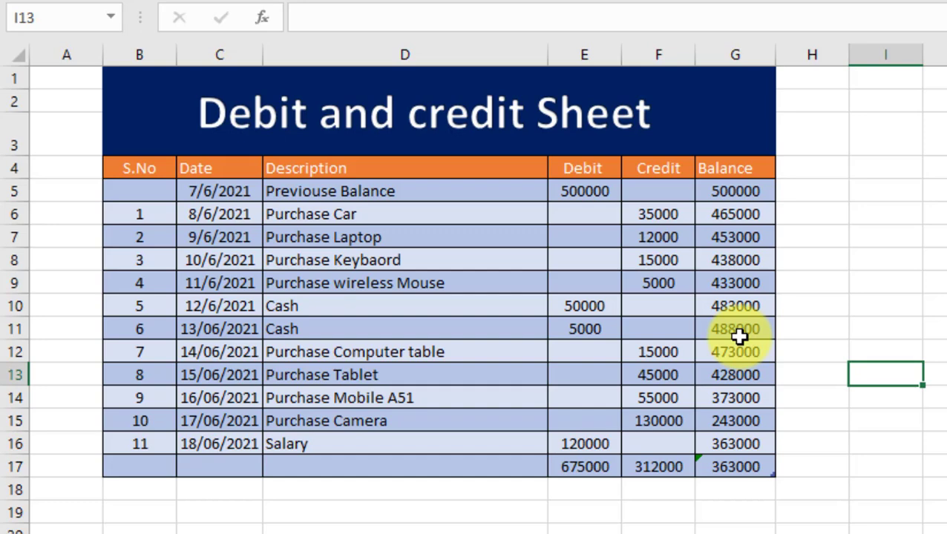
{"action": "left_click", "coordinate": [582, 465]}
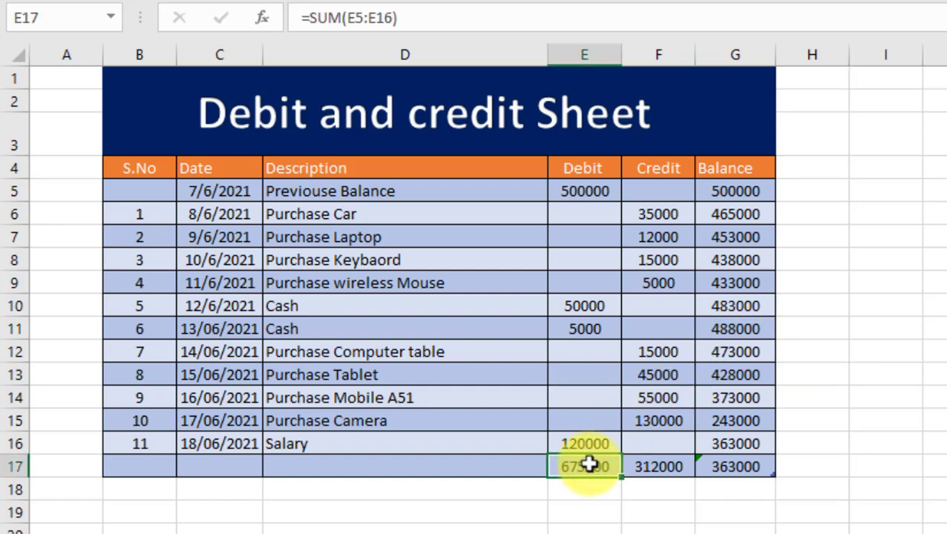
{"action": "left_click", "coordinate": [663, 467]}
{"action": "left_click", "coordinate": [709, 468]}
{"action": "left_click", "coordinate": [845, 443]}
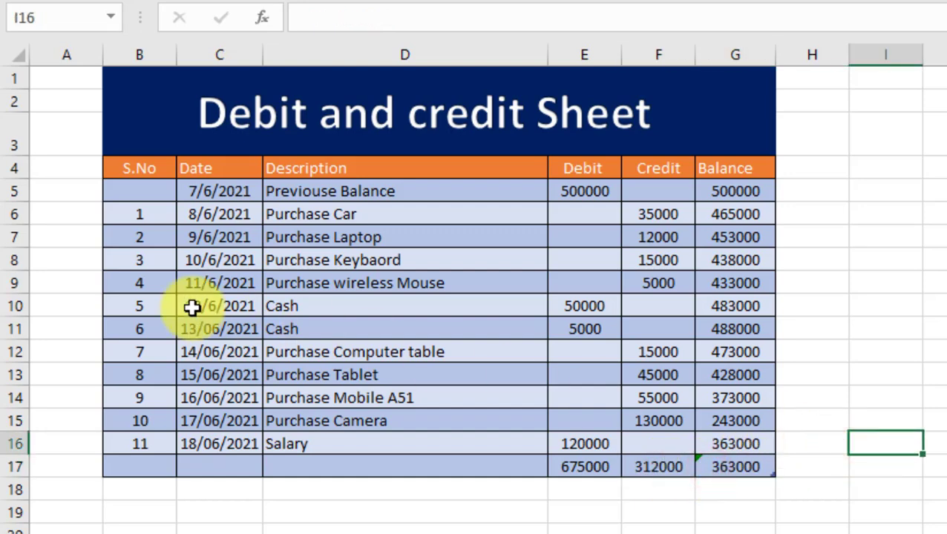
Clear the existing entries in C10:G17.
{"action": "left_click_drag", "start_coordinate": [193, 307], "coordinate": [715, 459]}
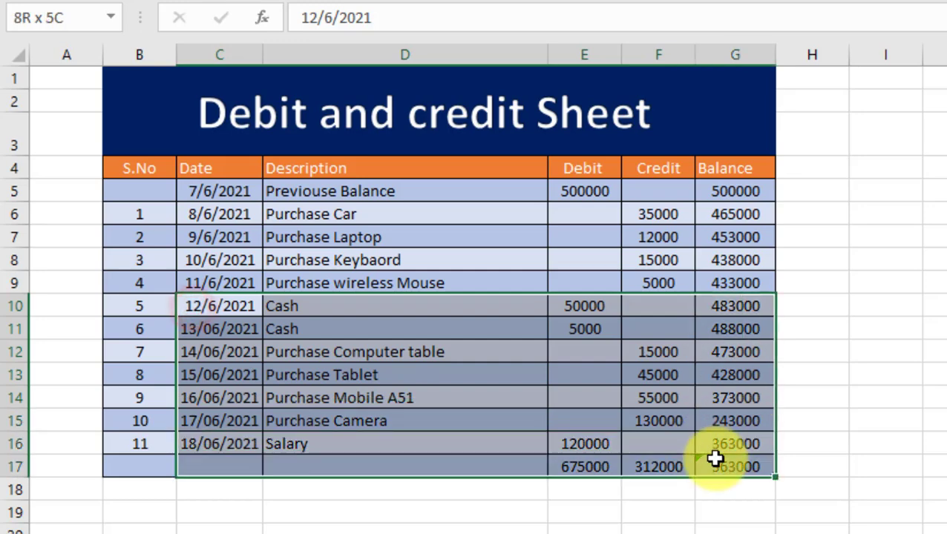
{"action": "key", "text": "Delete"}
{"action": "left_click", "coordinate": [887, 427]}
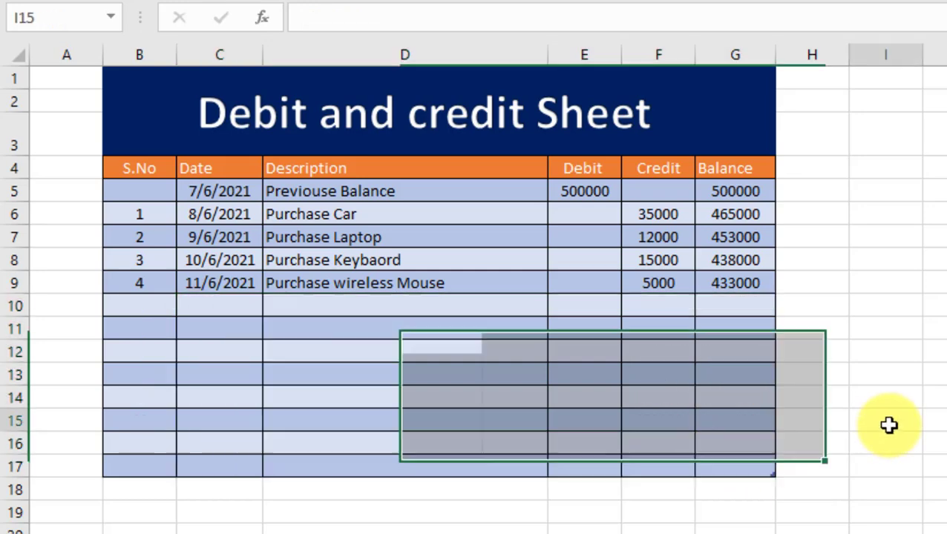
Enter row 10: 12/06/2021, Cash, debit 50000.
{"action": "left_click", "coordinate": [201, 308]}
{"action": "type", "text": "12/"}
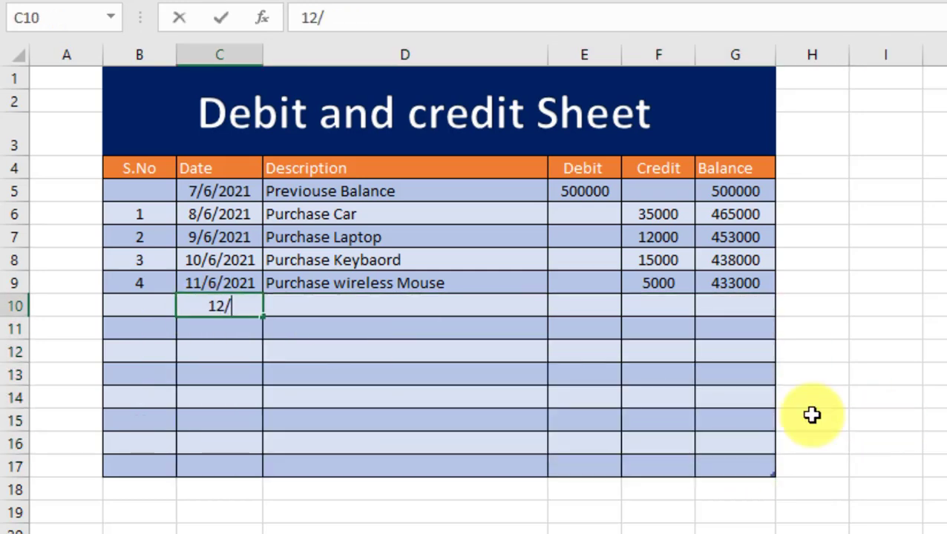
{"action": "type", "text": "06/2021"}
{"action": "key", "text": "Tab"}
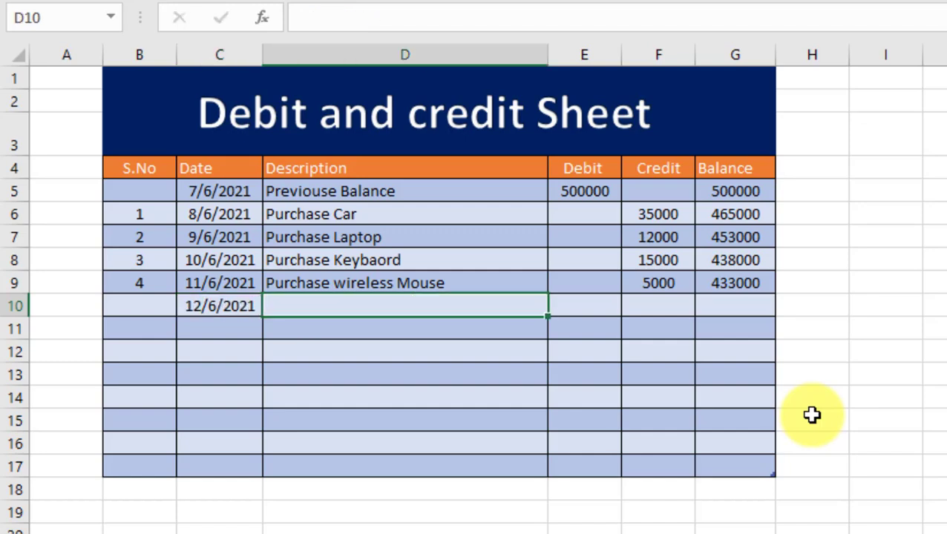
{"action": "type", "text": "Cash"}
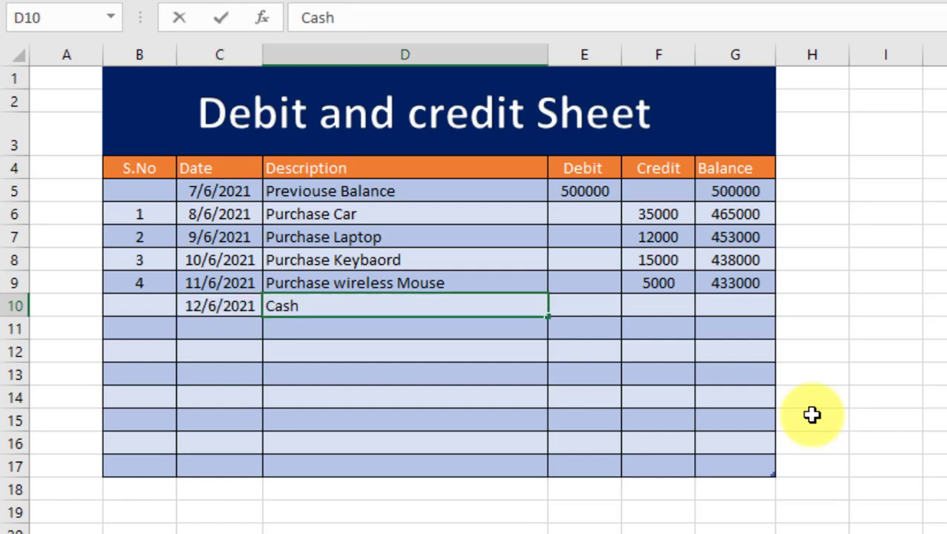
{"action": "key", "text": "Tab"}
{"action": "type", "text": "50"}
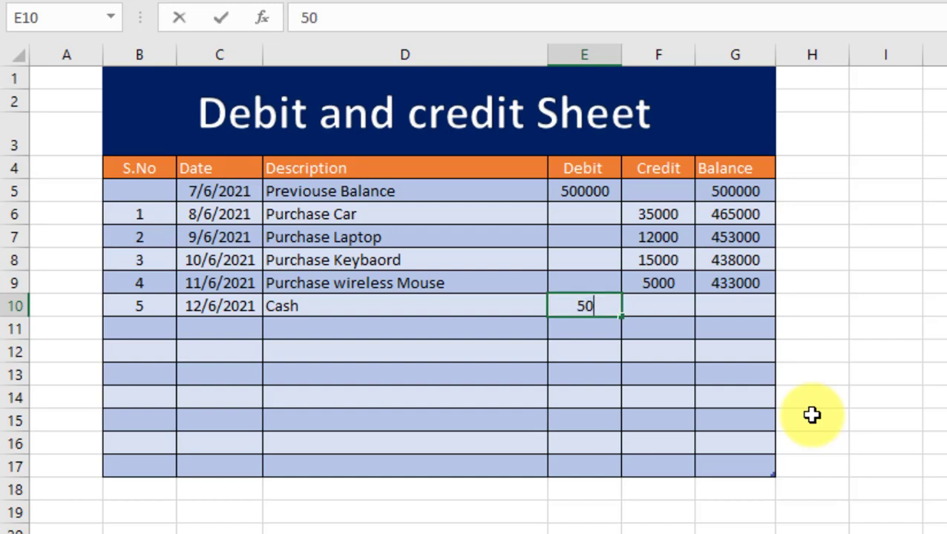
{"action": "type", "text": "000"}
{"action": "key", "text": "Return"}
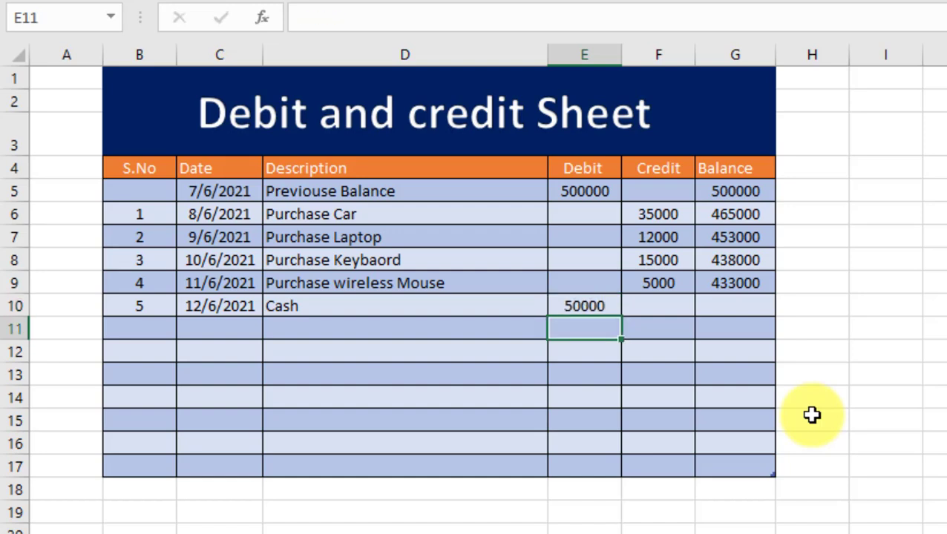
{"action": "key", "text": "Right"}
{"action": "key", "text": "Up"}
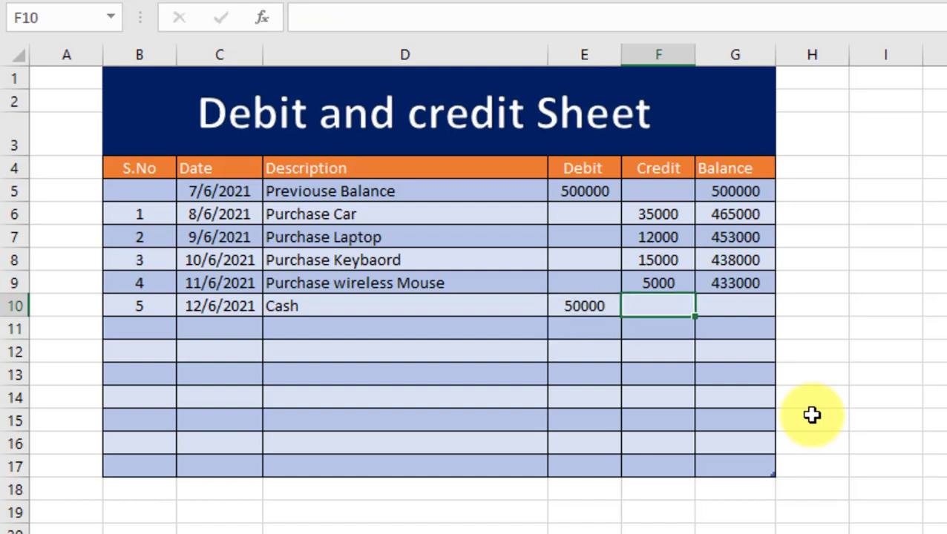
Enter row 11: 13/06/2021, Cash, debit 5000.
{"action": "key", "text": "Left"}
{"action": "key", "text": "Left"}
{"action": "key", "text": "Left"}
{"action": "key", "text": "Down"}
{"action": "type", "text": "1"}
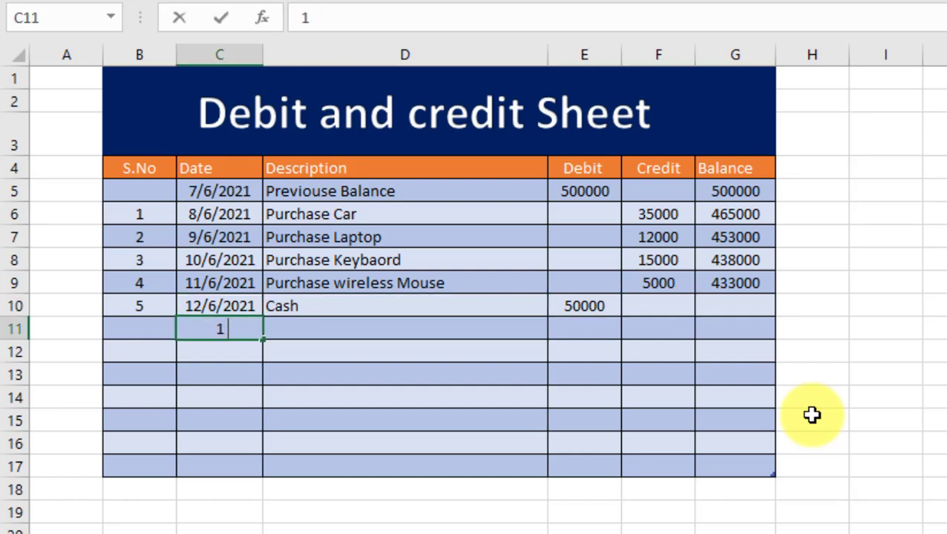
{"action": "type", "text": "3/06/202"}
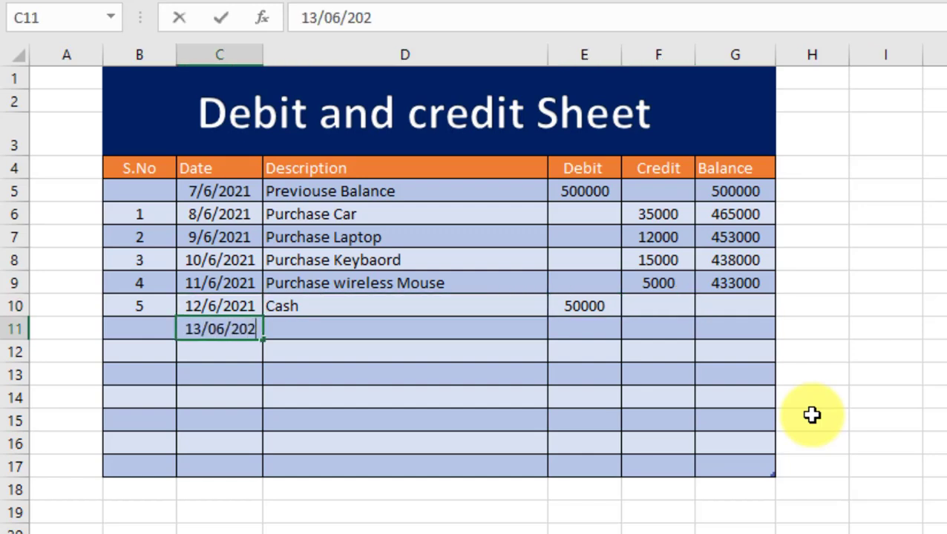
{"action": "type", "text": "1"}
{"action": "key", "text": "Tab"}
{"action": "type", "text": "Cash"}
{"action": "key", "text": "Tab"}
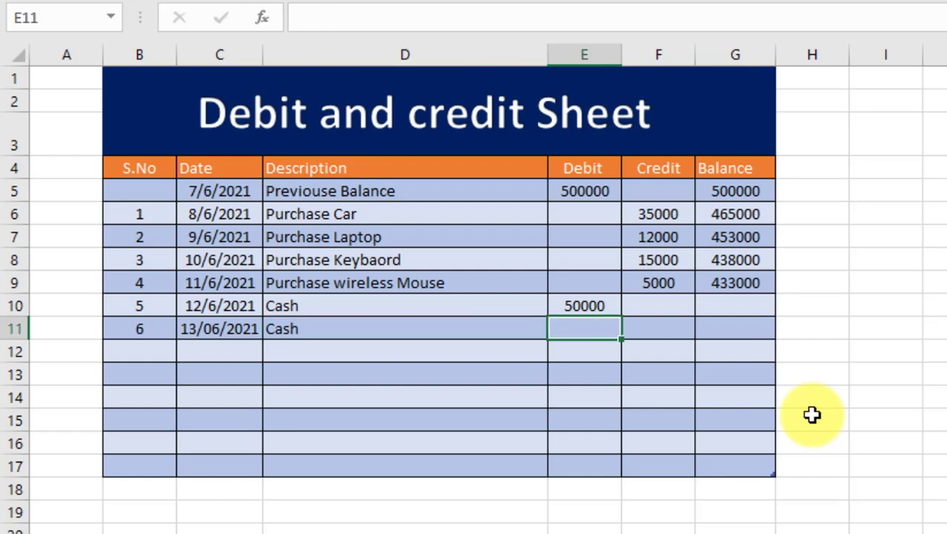
{"action": "type", "text": "5000"}
{"action": "key", "text": "Return"}
{"action": "key", "text": "Left"}
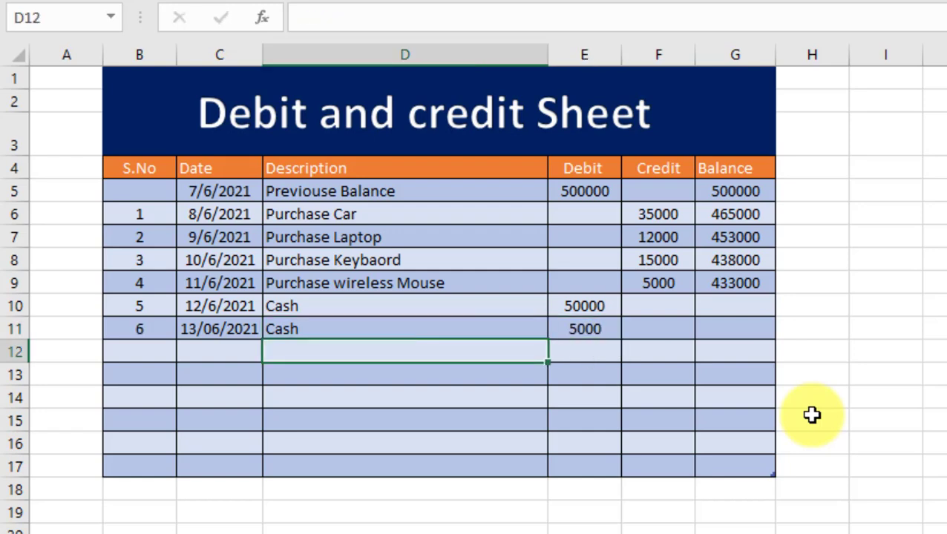
Fill the G9 running-balance formula down to G17.
{"action": "left_click", "coordinate": [745, 306]}
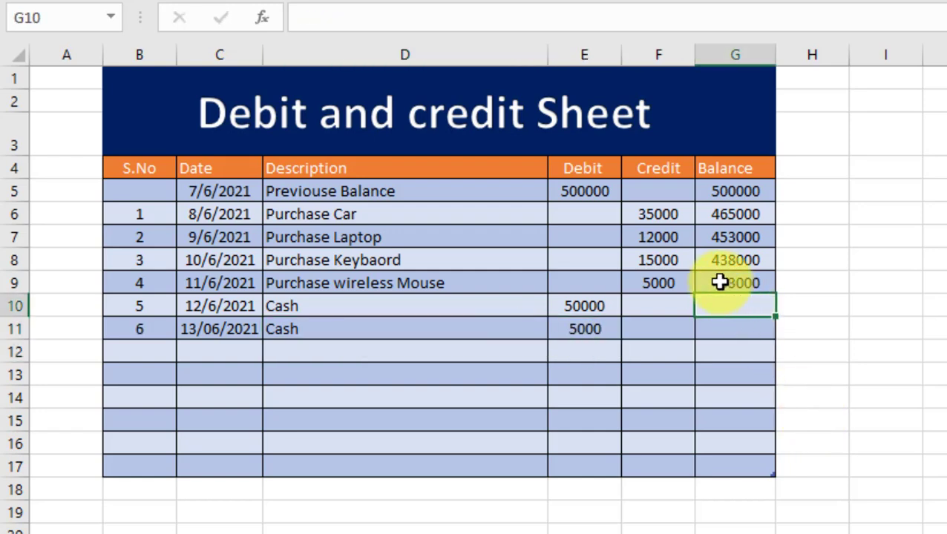
{"action": "left_click", "coordinate": [718, 282]}
{"action": "left_click_drag", "start_coordinate": [775, 294], "coordinate": [752, 471]}
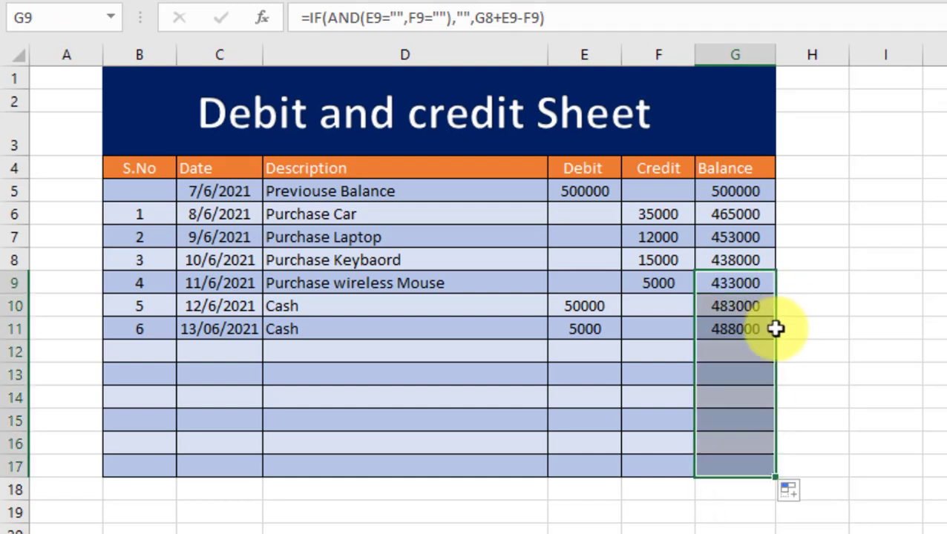
{"action": "left_click", "coordinate": [868, 397]}
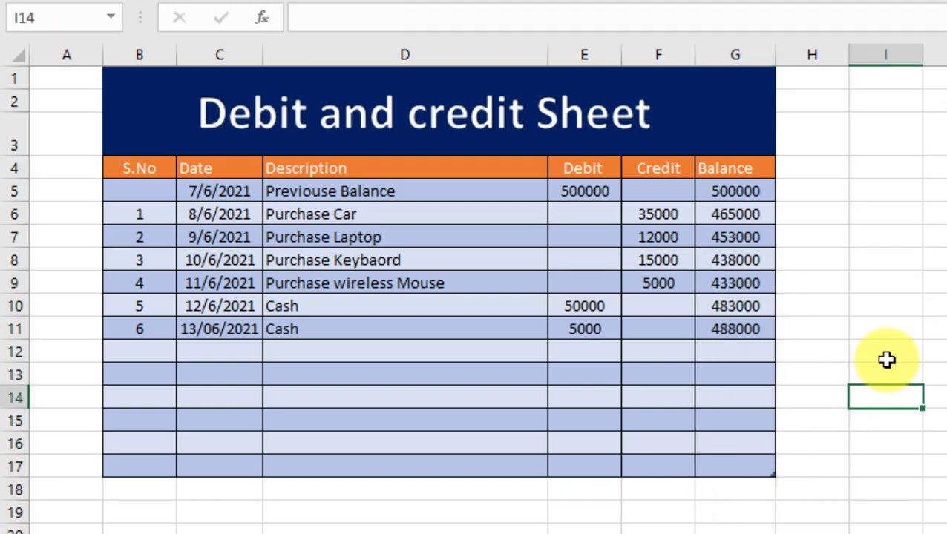
Enter row 12: 14/06/2021, Purchase Computer Table, credit 15000.
{"action": "left_click", "coordinate": [226, 353]}
{"action": "type", "text": "14"}
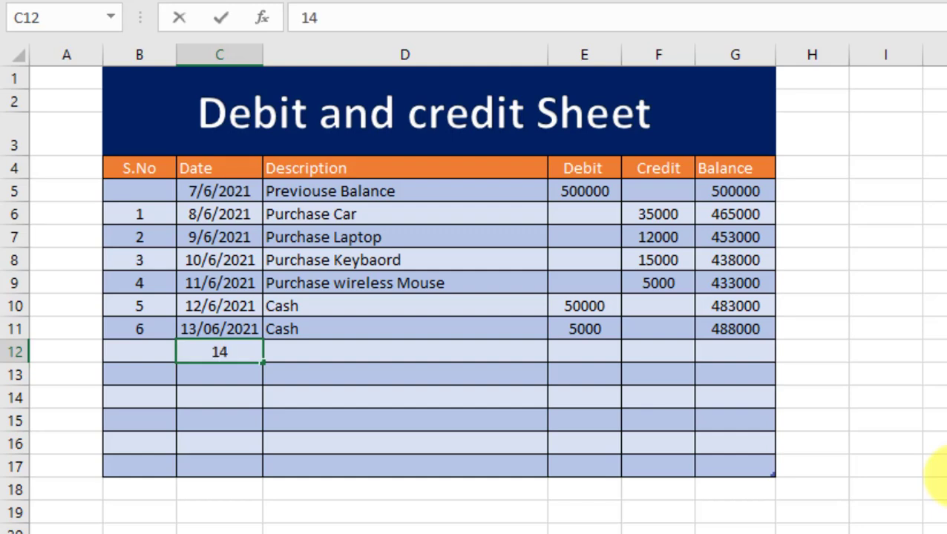
{"action": "type", "text": "/06/2021"}
{"action": "key", "text": "Tab"}
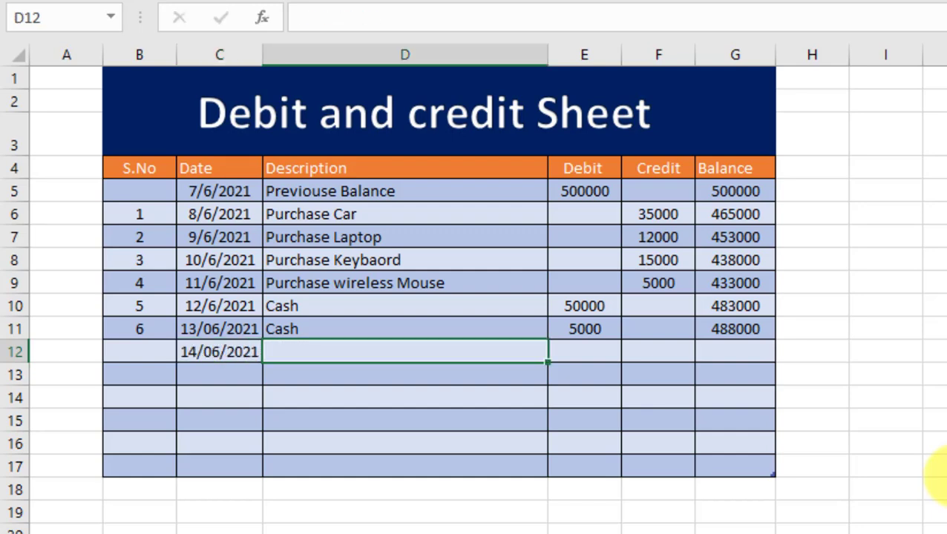
{"action": "type", "text": "Purchase C"}
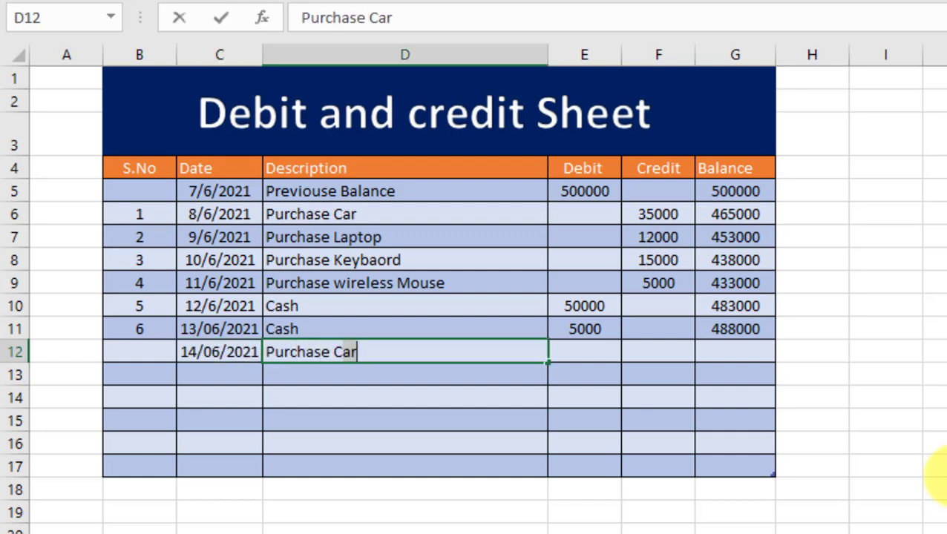
{"action": "type", "text": "omputer Table"}
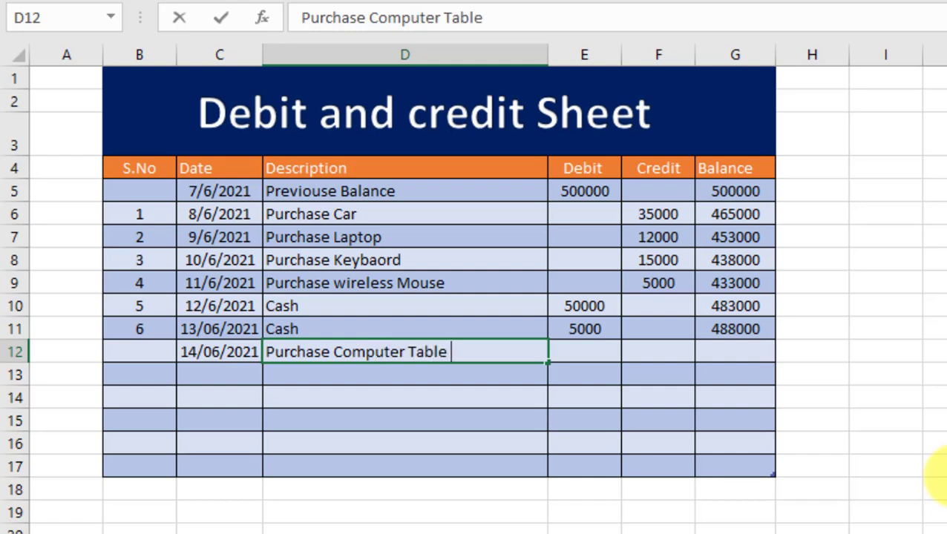
{"action": "key", "text": "Tab"}
{"action": "key", "text": "Tab"}
{"action": "type", "text": "150"}
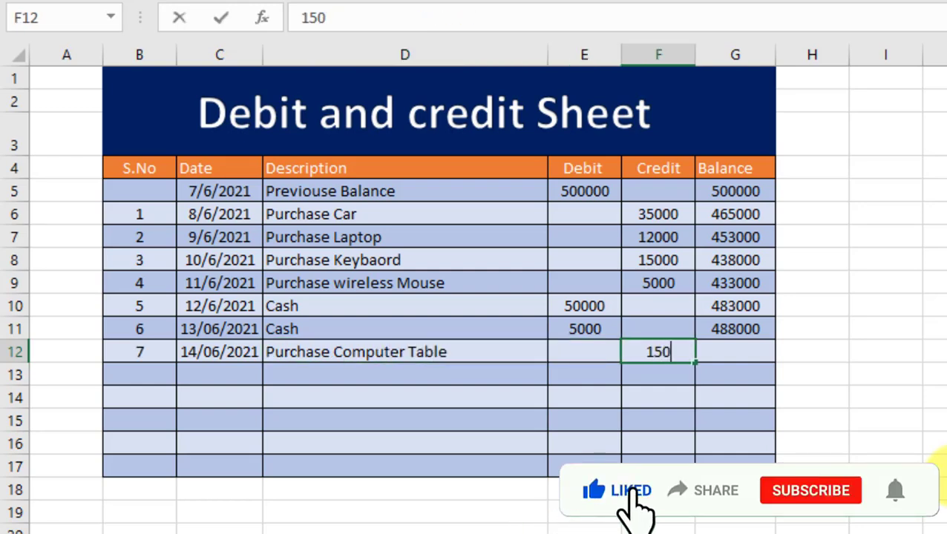
{"action": "type", "text": "00"}
{"action": "key", "text": "Return"}
Enter row 13: 15/06/2021, Purchase Tablet, credit 45000.
{"action": "left_click", "coordinate": [219, 375]}
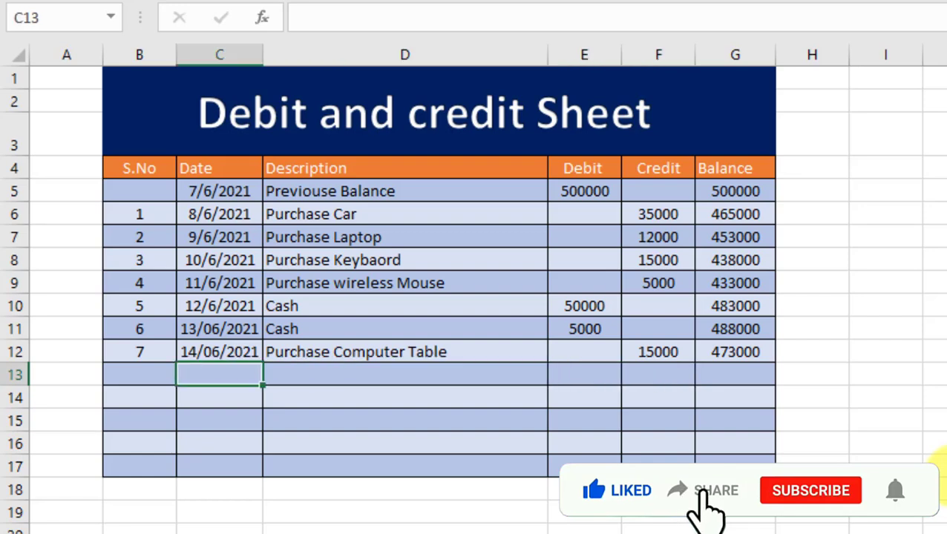
{"action": "type", "text": "15"}
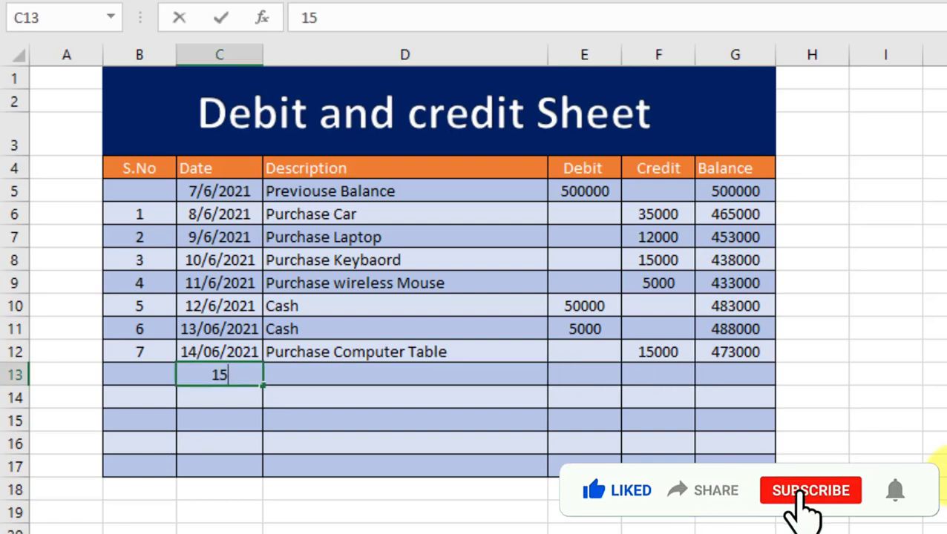
{"action": "type", "text": "/06/2021"}
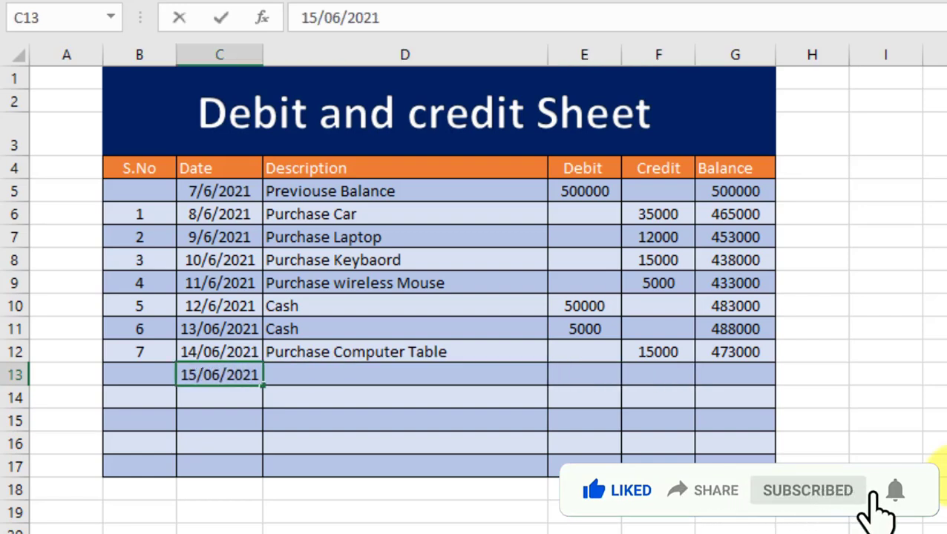
{"action": "key", "text": "Tab"}
{"action": "type", "text": "Purchase TA"}
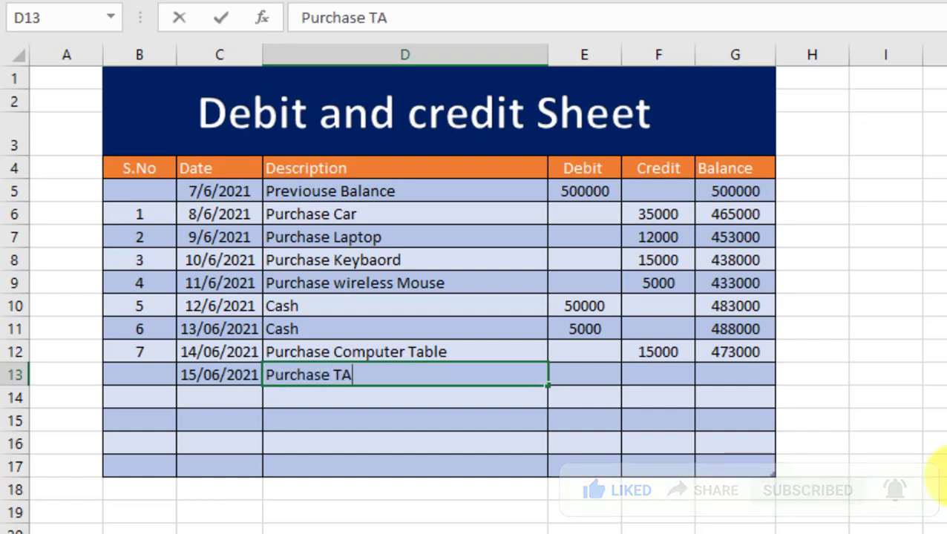
{"action": "key", "text": "BackSpace"}
{"action": "type", "text": "ablet"}
{"action": "key", "text": "Tab"}
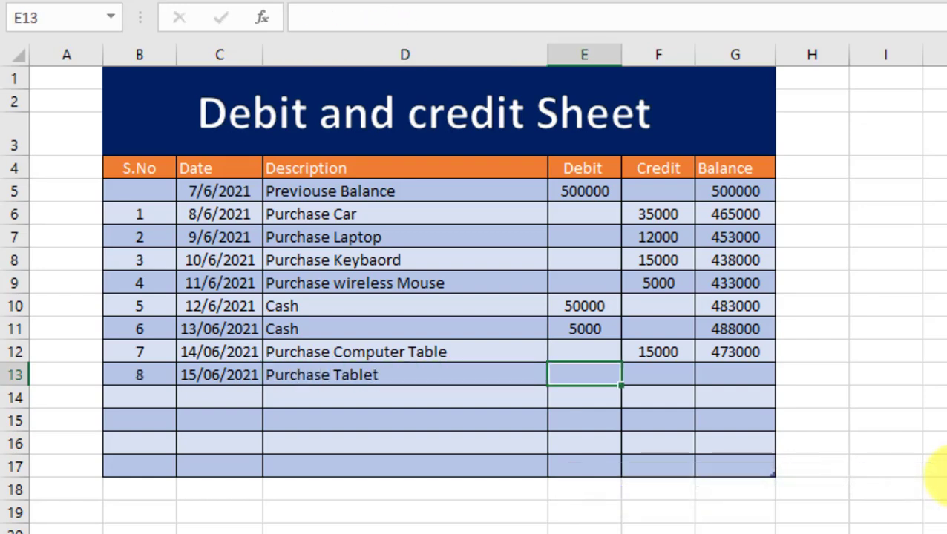
{"action": "key", "text": "Tab"}
{"action": "type", "text": "45000"}
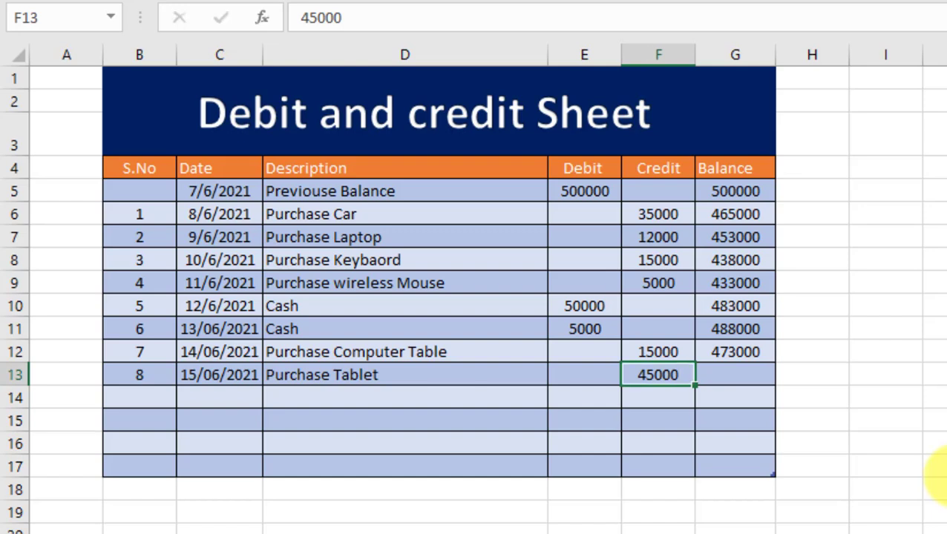
{"action": "key", "text": "Return"}
Enter row 14: 16/06/2021, Purchase Mobile, credit 55000.
{"action": "key", "text": "Left"}
{"action": "type", "text": "16/20"}
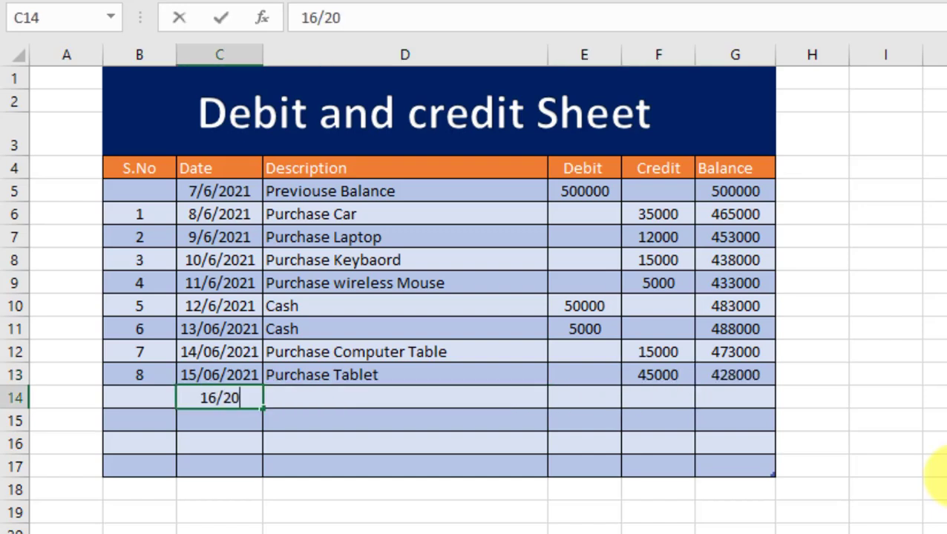
{"action": "type", "text": "21"}
{"action": "key", "text": "BackSpace"}
{"action": "key", "text": "BackSpace"}
{"action": "key", "text": "BackSpace"}
{"action": "key", "text": "BackSpace"}
{"action": "type", "text": "06/20"}
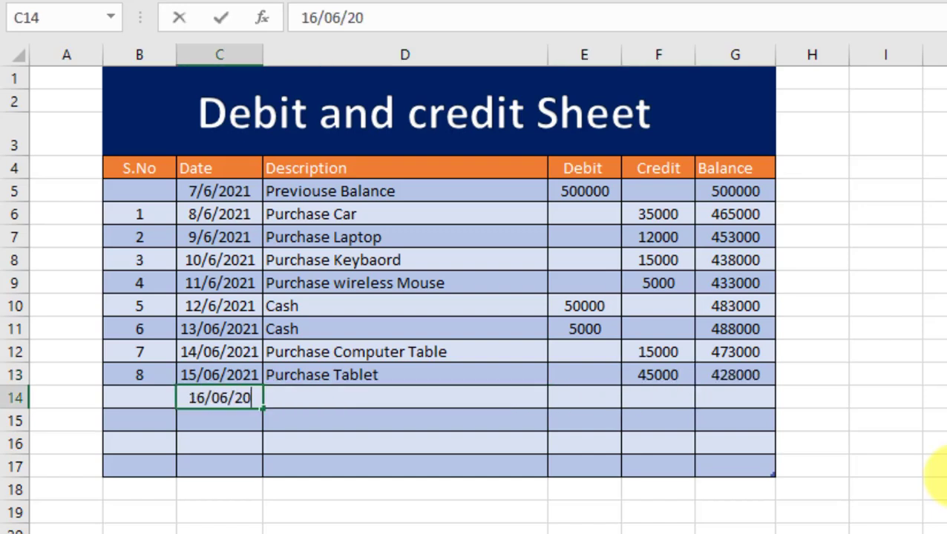
{"action": "type", "text": "21"}
{"action": "key", "text": "Tab"}
{"action": "type", "text": "P"}
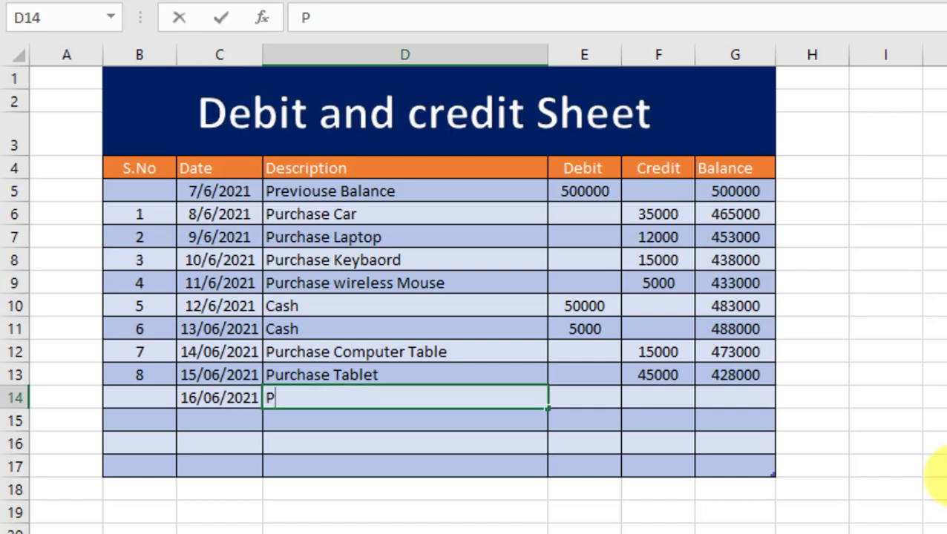
{"action": "type", "text": "urchase Mobile"}
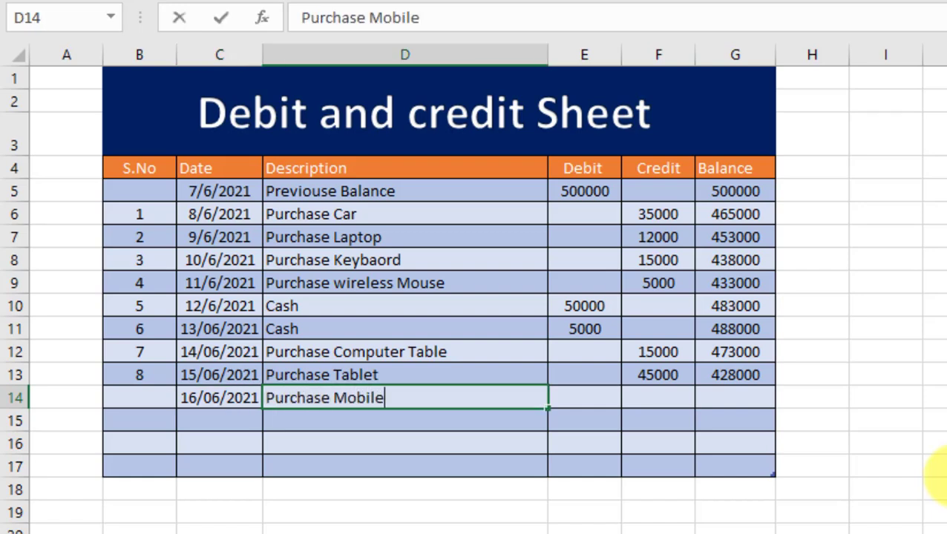
{"action": "key", "text": "Tab"}
{"action": "key", "text": "Tab"}
{"action": "type", "text": "55000"}
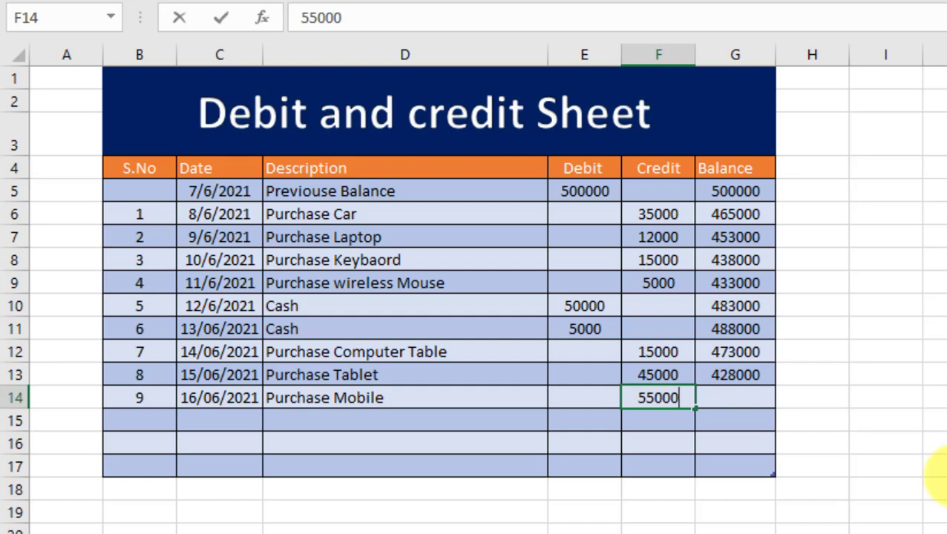
{"action": "key", "text": "Return"}
Enter row 15: 17/06/2021, Purchase DSLR, credit 13000.
{"action": "key", "text": "Left"}
{"action": "type", "text": "17"}
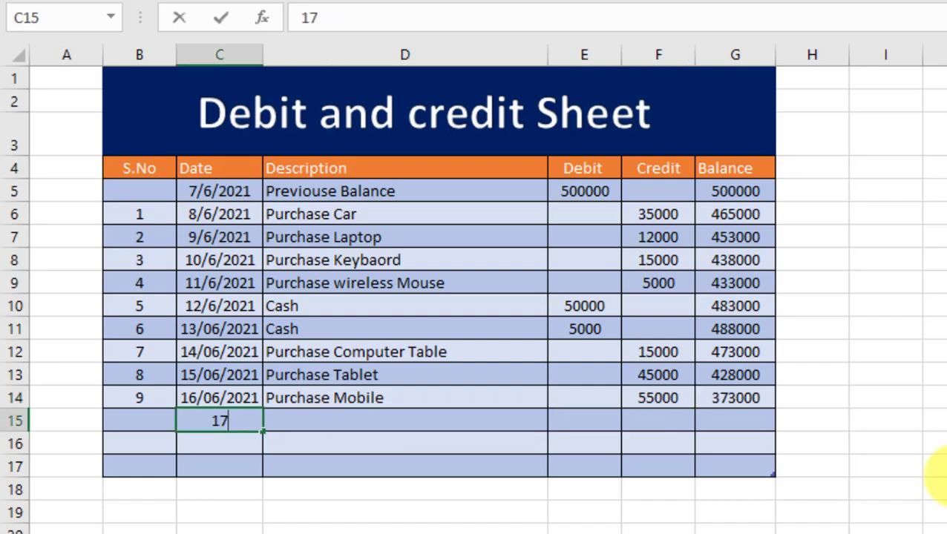
{"action": "type", "text": "/06/"}
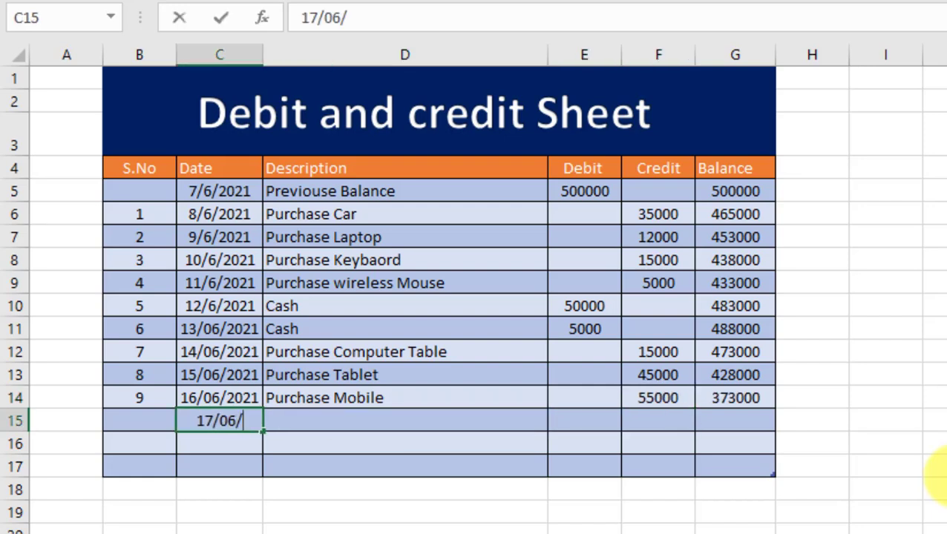
{"action": "type", "text": "2021"}
{"action": "key", "text": "Tab"}
{"action": "type", "text": "P"}
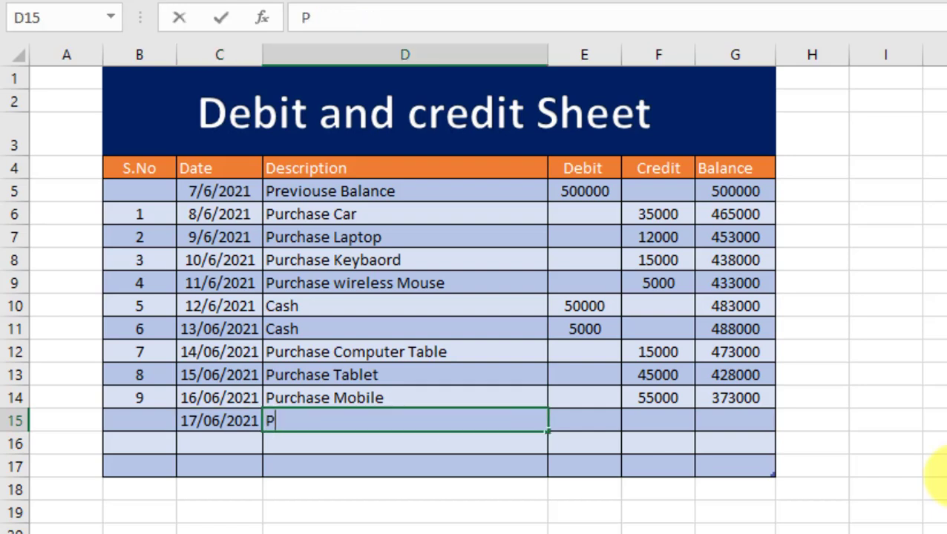
{"action": "type", "text": "urchase DSL"}
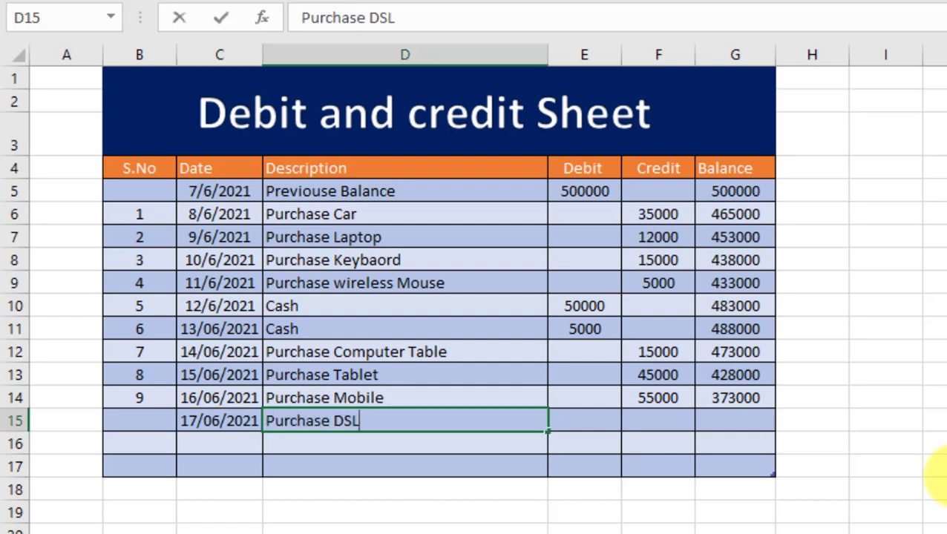
{"action": "key", "text": "Tab"}
{"action": "key", "text": "Tab"}
{"action": "type", "text": "13"}
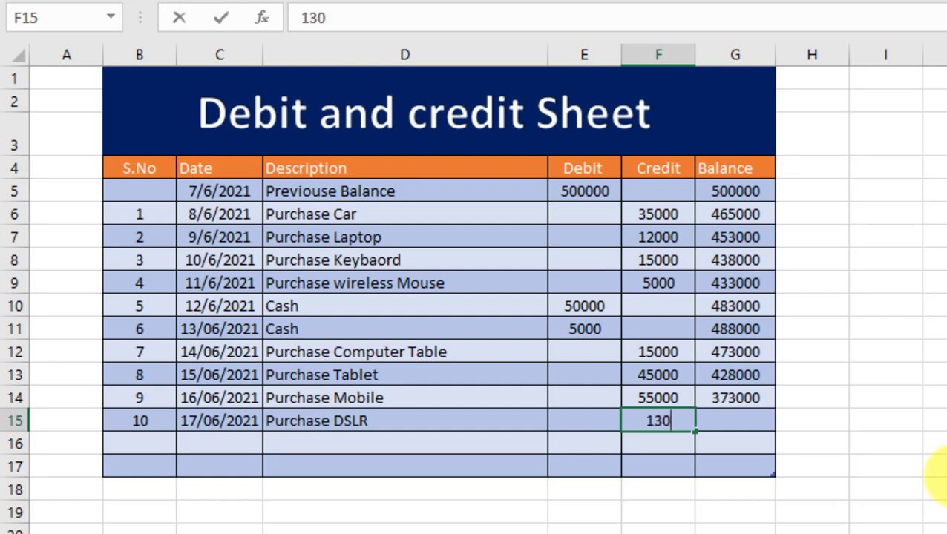
{"action": "type", "text": "00"}
{"action": "key", "text": "Return"}
Enter row 16: 18/06/2021, Salary, debit 120000.
{"action": "key", "text": "Left"}
{"action": "key", "text": "Left"}
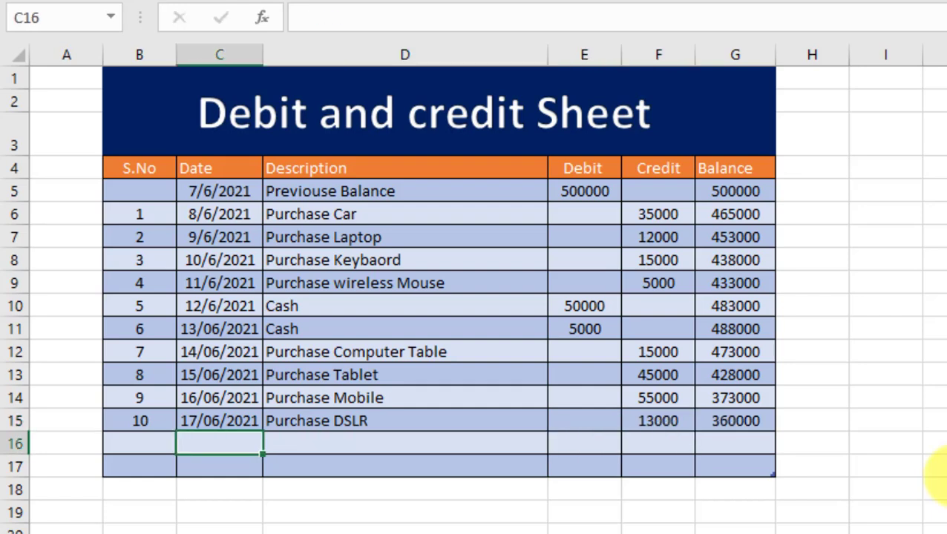
{"action": "type", "text": "18"}
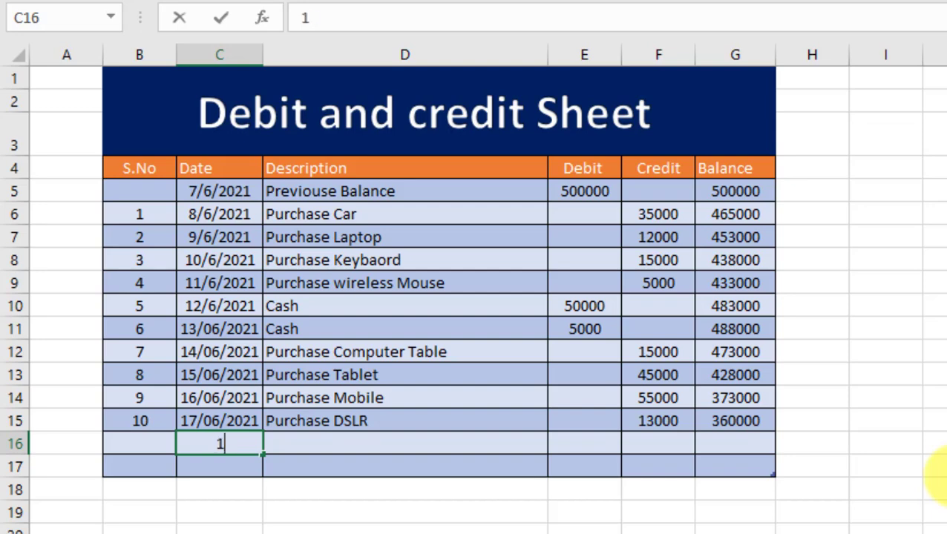
{"action": "type", "text": "/06/2021"}
{"action": "key", "text": "Tab"}
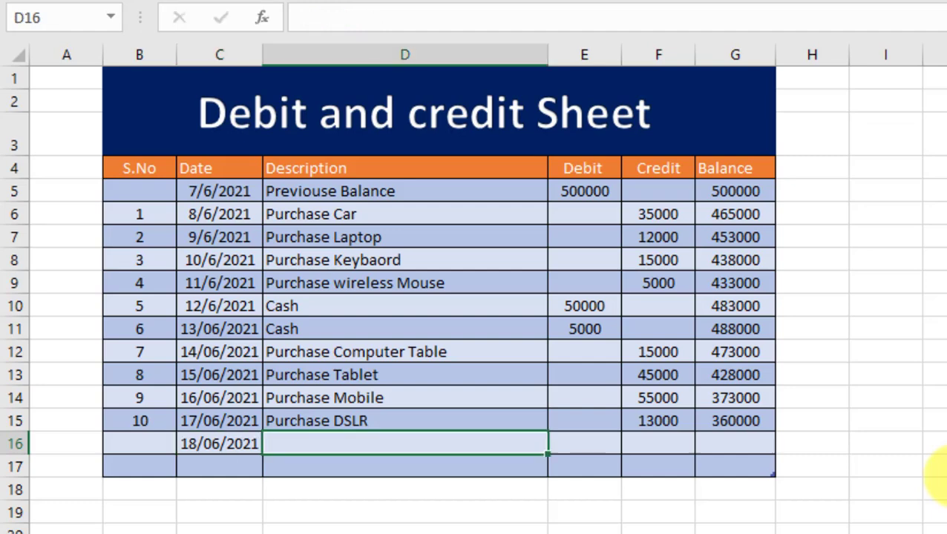
{"action": "type", "text": "Salary"}
{"action": "key", "text": "Tab"}
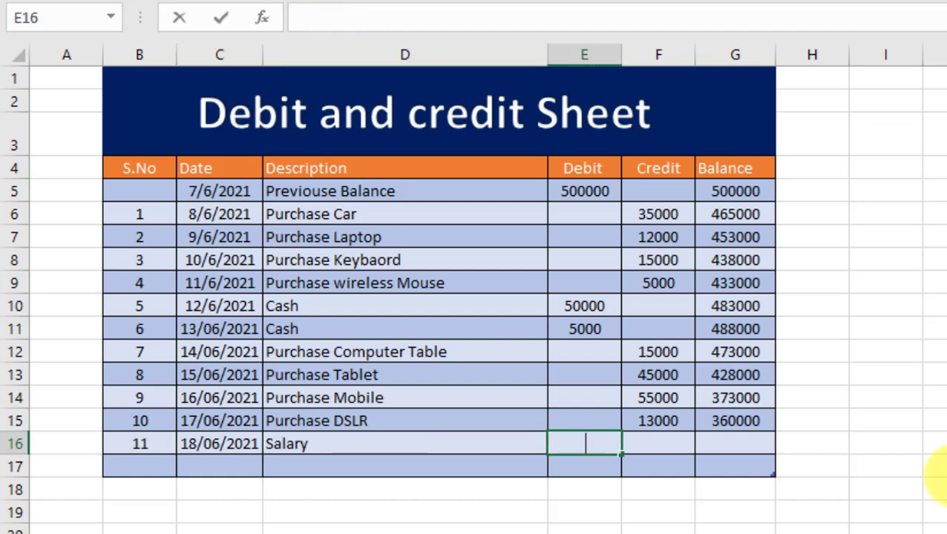
{"action": "type", "text": "12000"}
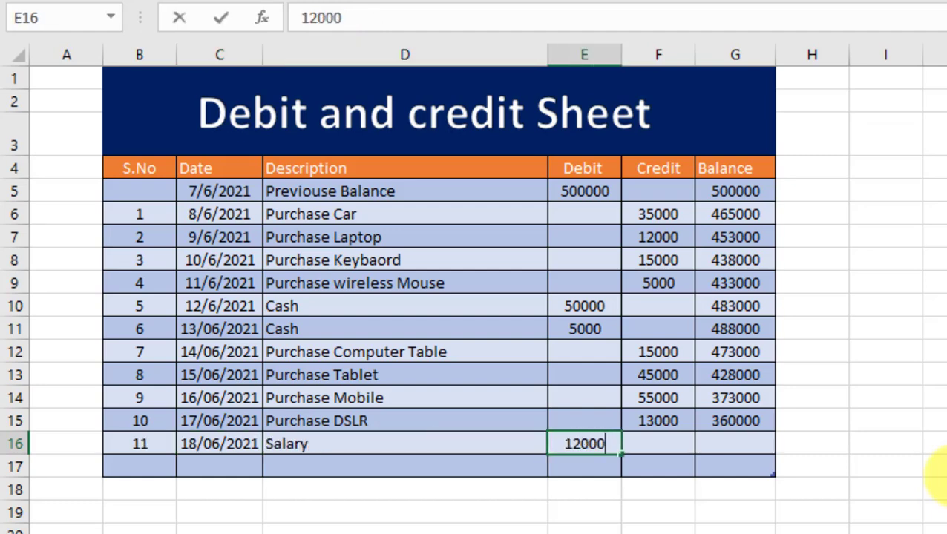
{"action": "type", "text": "0"}
{"action": "key", "text": "Tab"}
{"action": "key", "text": "Down"}
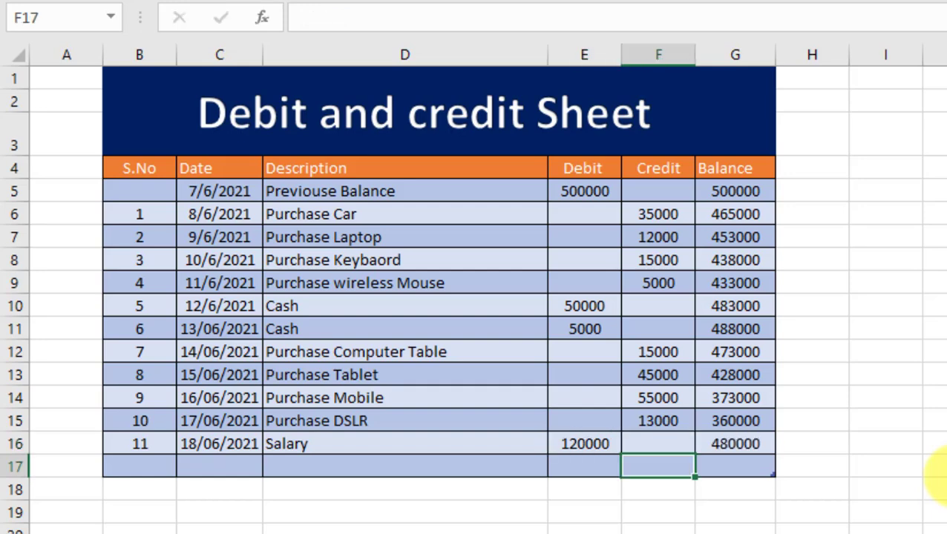
{"action": "key", "text": "Left"}
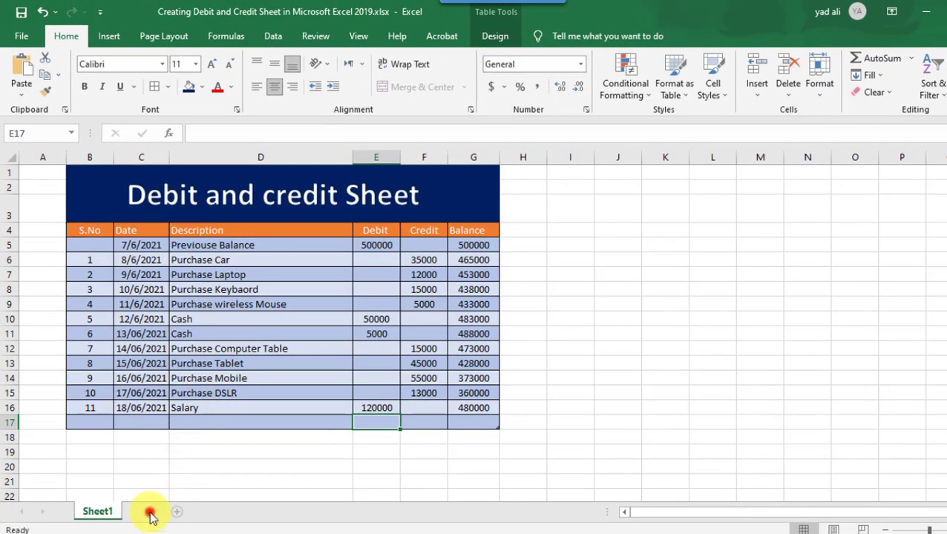
Add Sheet2 and insert a WordArt reading 'Debit and Credit Sheet'.
{"action": "left_click", "coordinate": [151, 512]}
{"action": "left_click", "coordinate": [110, 37]}
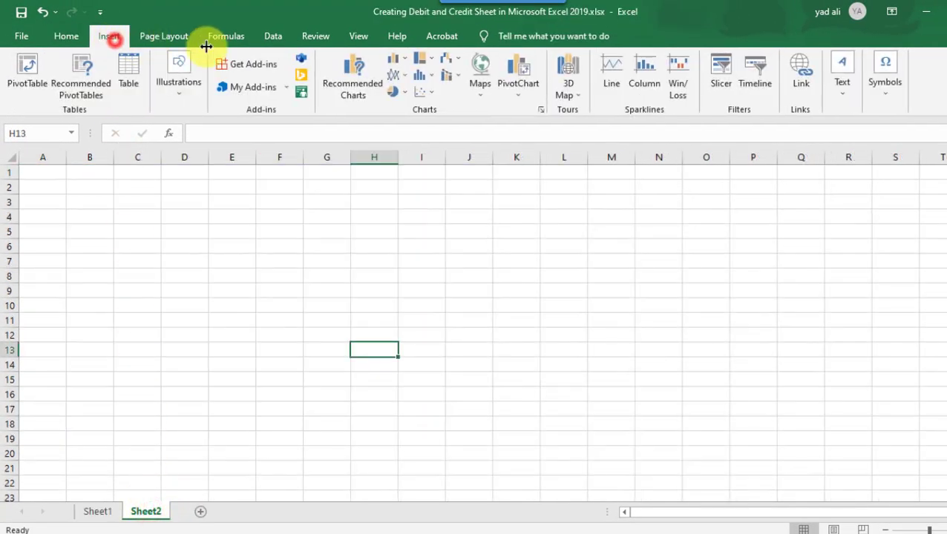
{"action": "left_click", "coordinate": [847, 97]}
{"action": "left_click", "coordinate": [908, 163]}
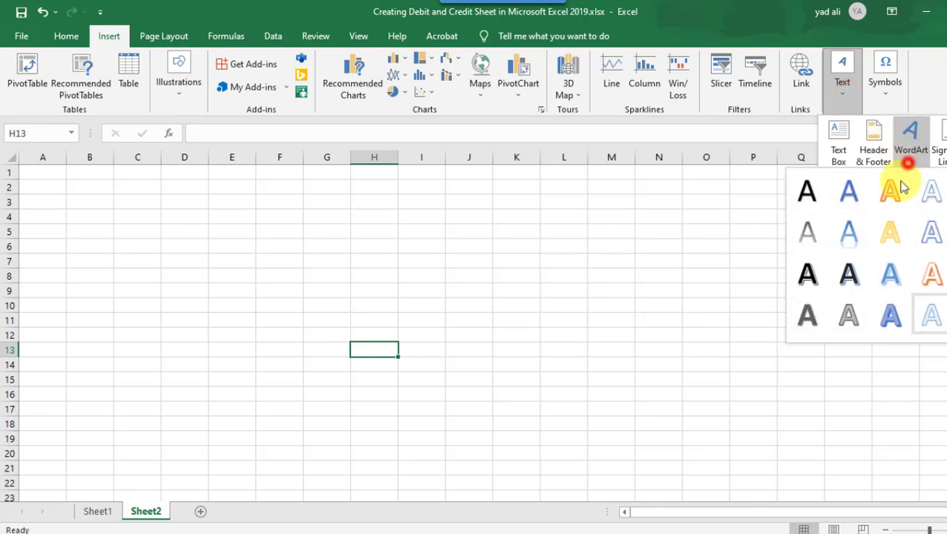
{"action": "left_click", "coordinate": [849, 276]}
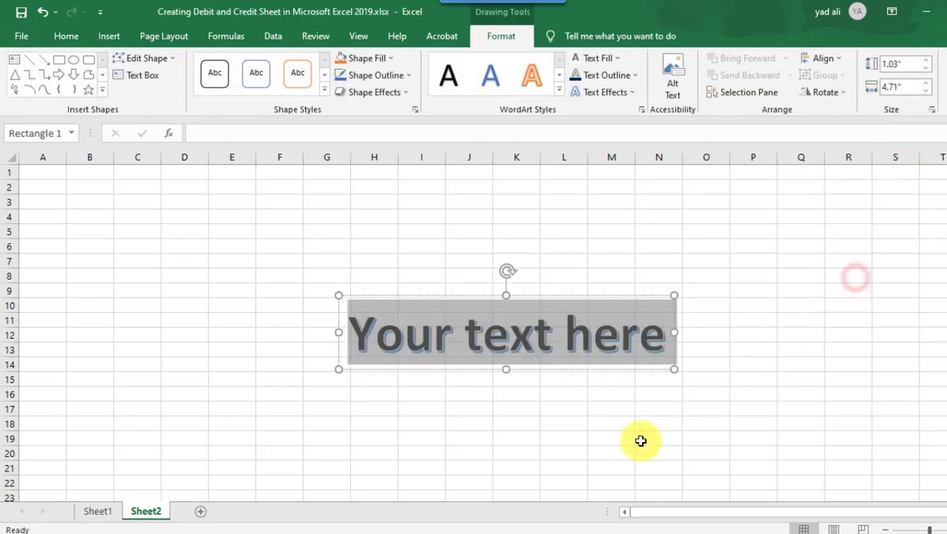
{"action": "type", "text": "Debit and Crib"}
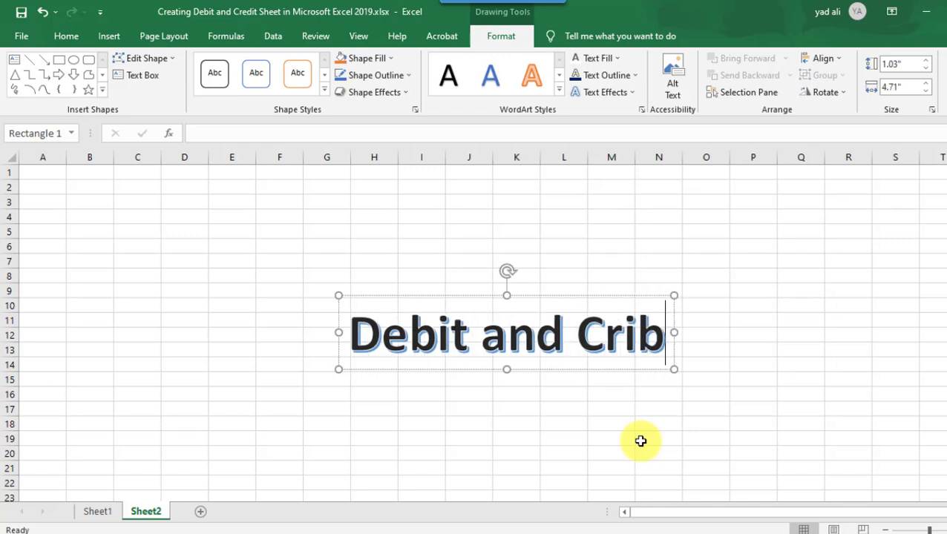
{"action": "key", "text": "BackSpace"}
{"action": "key", "text": "BackSpace"}
{"action": "type", "text": "edit Sheet"}
{"action": "key", "text": "Return"}
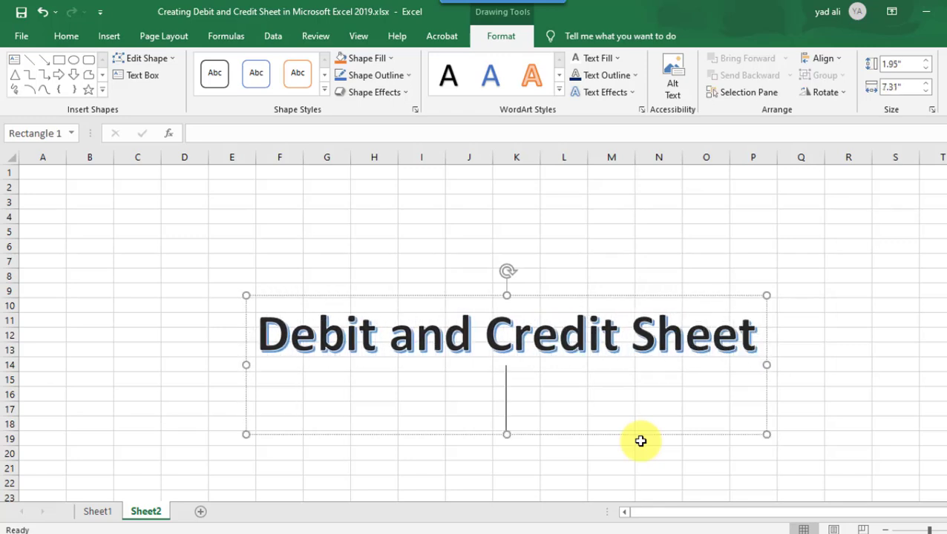
{"action": "key", "text": "BackSpace"}
Set the WordArt title to font size 30 and move it near B2.
{"action": "left_click", "coordinate": [553, 296]}
{"action": "left_click", "coordinate": [66, 36]}
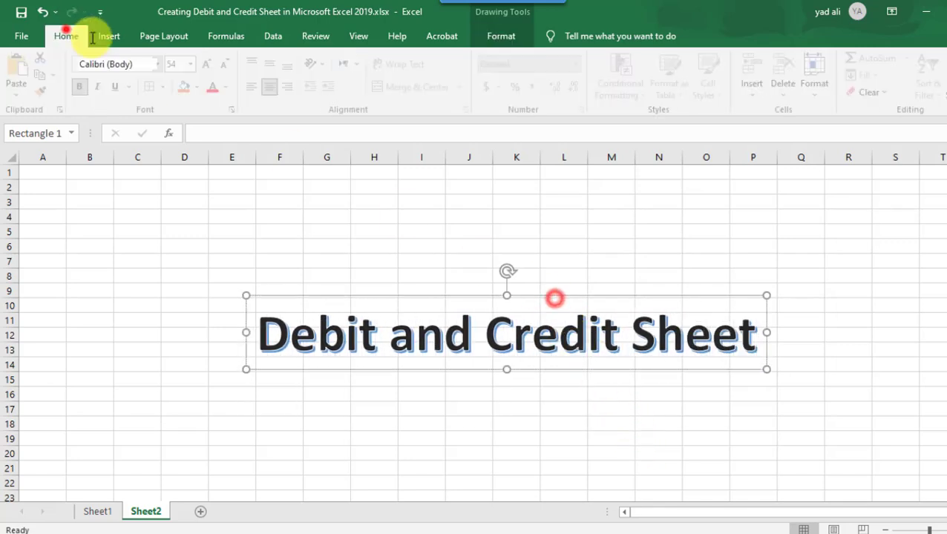
{"action": "left_click", "coordinate": [184, 65]}
{"action": "key", "text": "Return"}
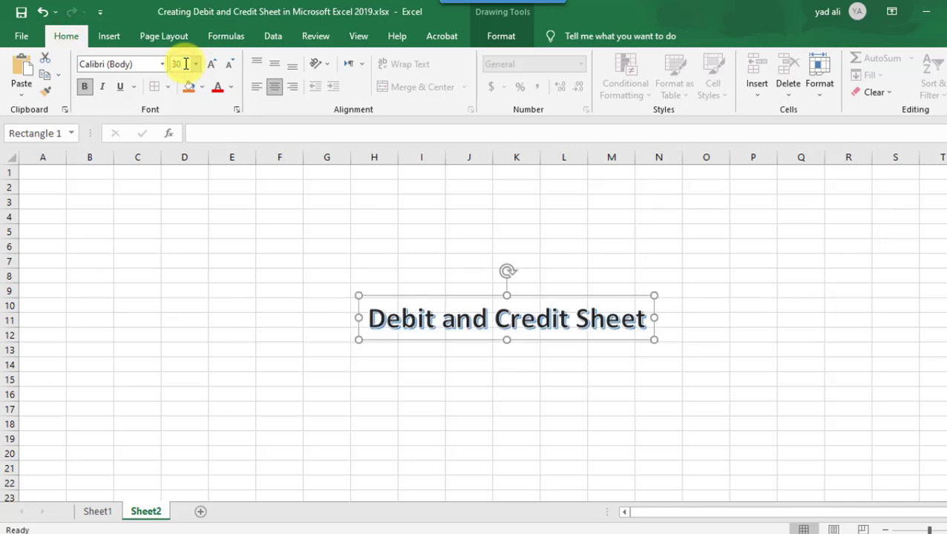
{"action": "left_click_drag", "start_coordinate": [444, 297], "coordinate": [158, 169]}
{"action": "left_click", "coordinate": [234, 339]}
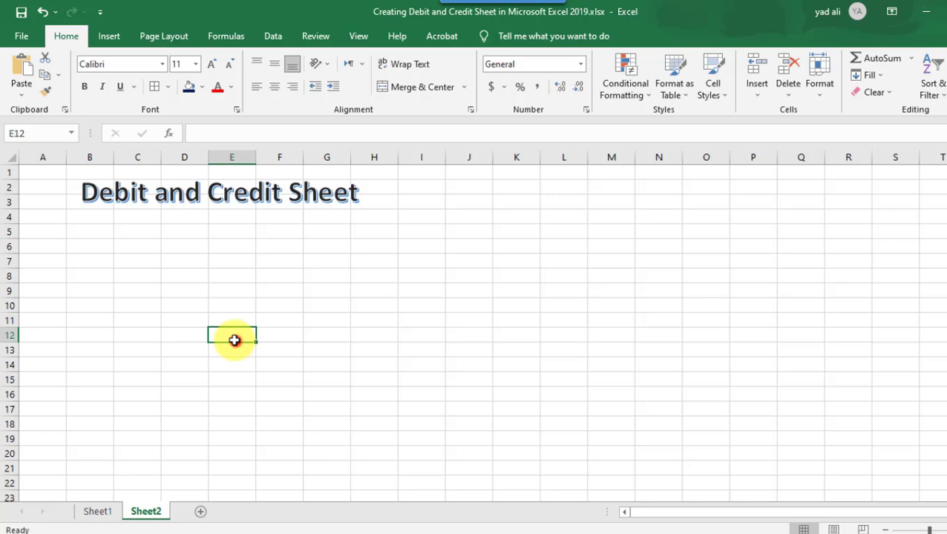
Type the headings Date, S.No and Description of Entry across B5:D5, fitting column D.
{"action": "left_click", "coordinate": [102, 232]}
{"action": "type", "text": "S"}
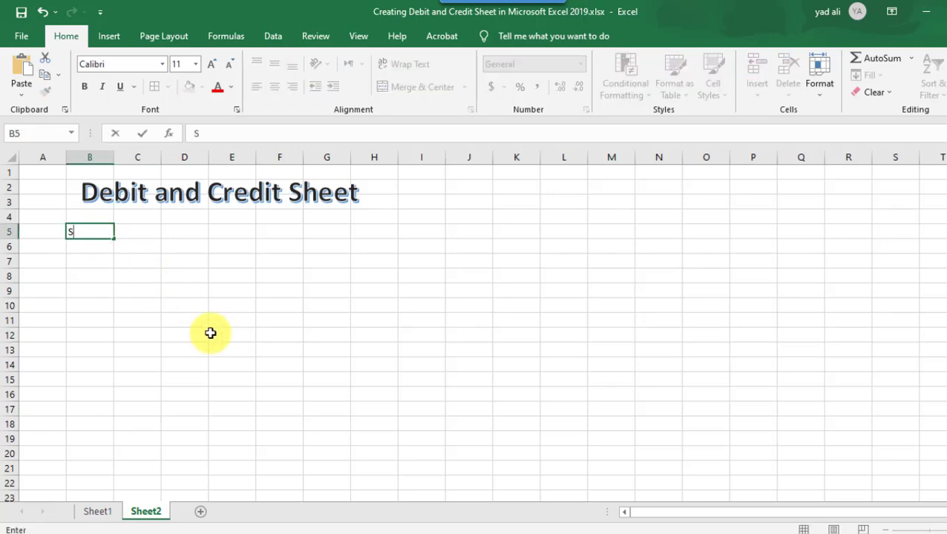
{"action": "type", "text": "Date"}
{"action": "key", "text": "Tab"}
{"action": "type", "text": "S"}
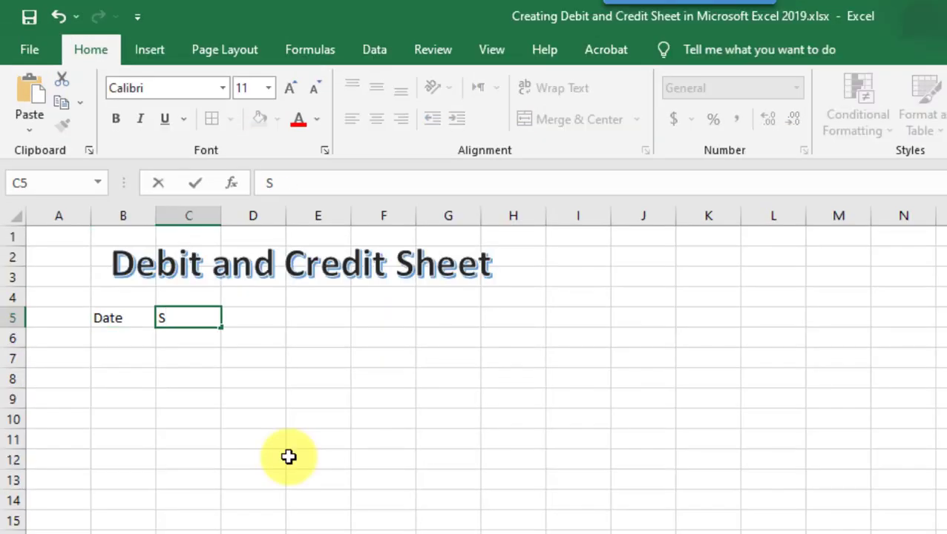
{"action": "key", "text": "Tab"}
{"action": "type", "text": "Des"}
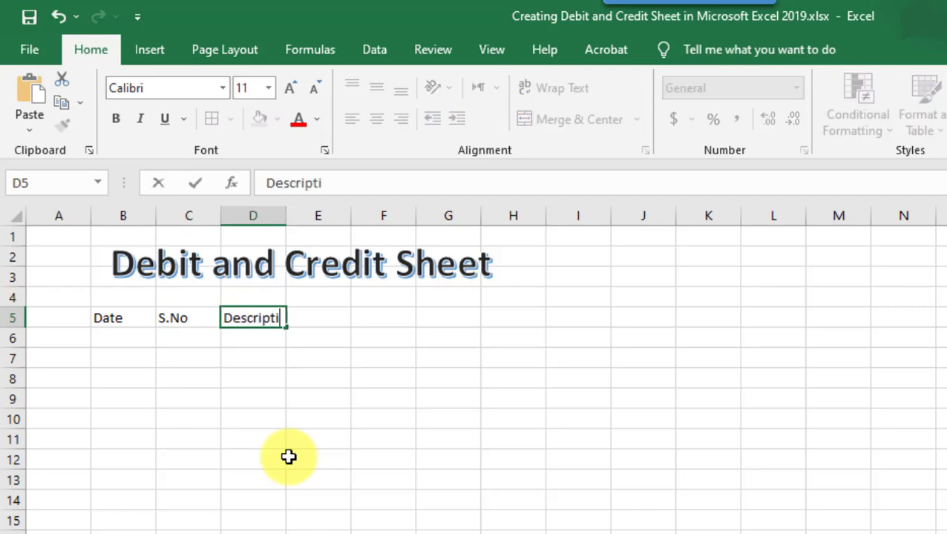
{"action": "key", "text": "Tab"}
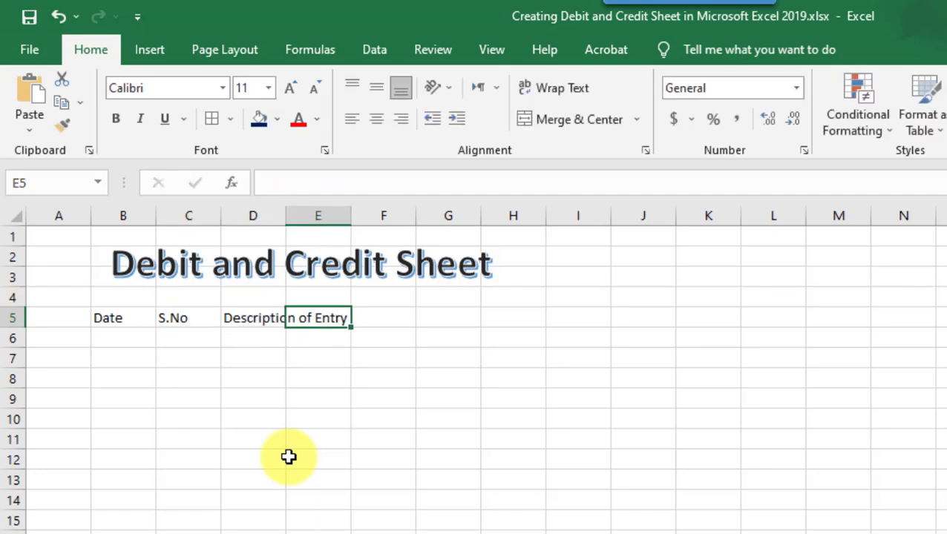
{"action": "double_click", "coordinate": [286, 215]}
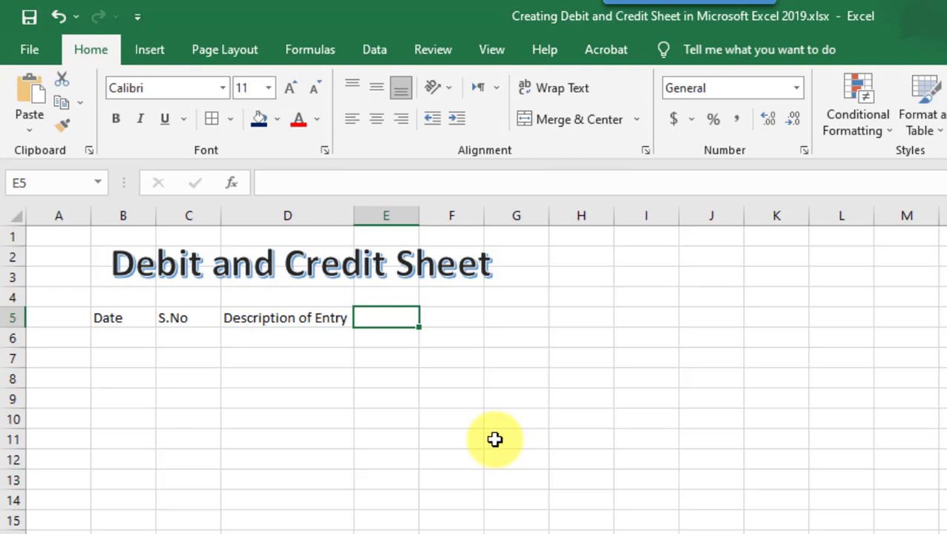
Add the Debit, Credit and Balance headings and widen column D further.
{"action": "type", "text": "Debit"}
{"action": "key", "text": "Tab"}
{"action": "type", "text": "Cr"}
{"action": "key", "text": "Tab"}
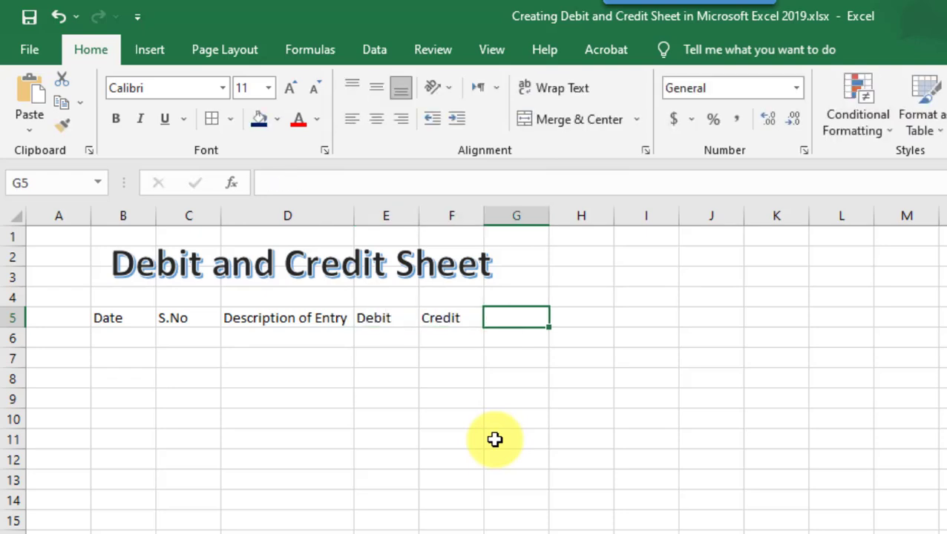
{"action": "type", "text": "Balance"}
{"action": "key", "text": "Return"}
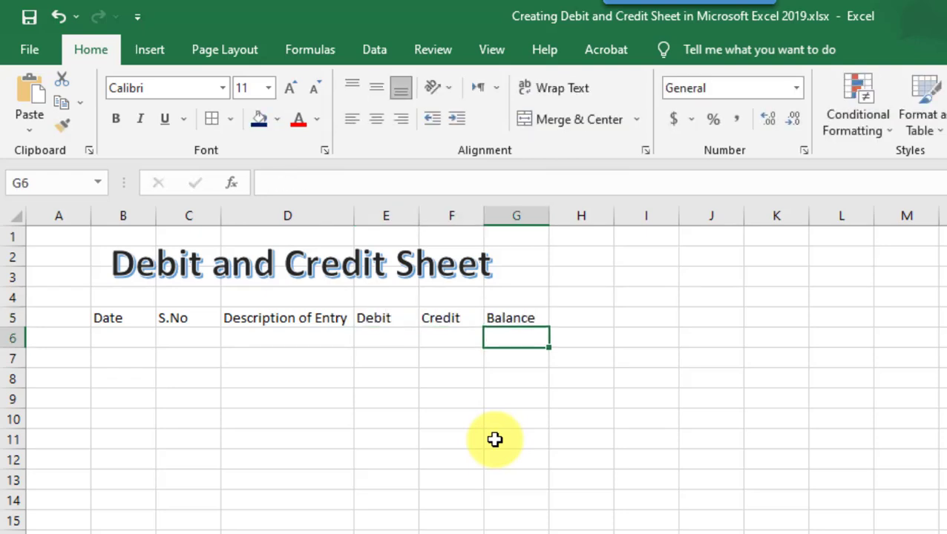
{"action": "left_click_drag", "start_coordinate": [354, 215], "coordinate": [387, 226]}
{"action": "left_click", "coordinate": [548, 500]}
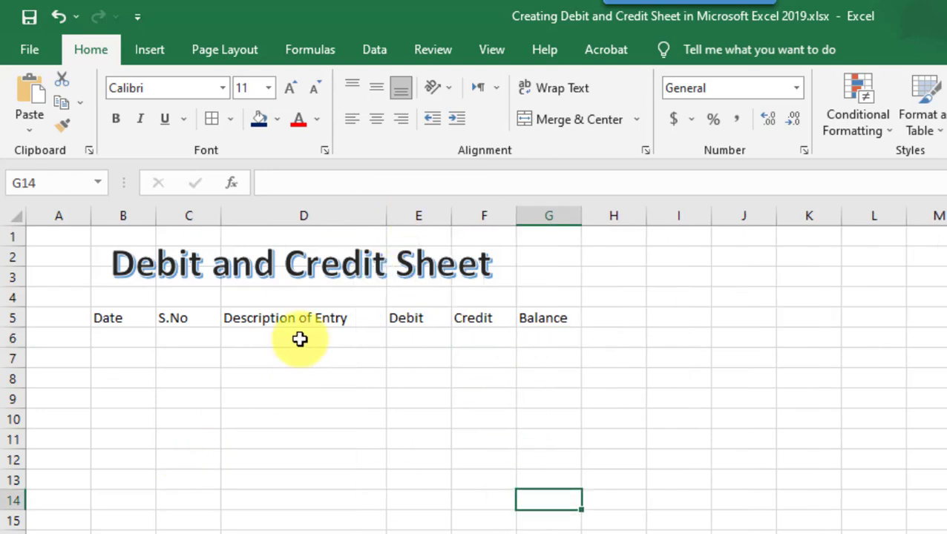
{"action": "left_click", "coordinate": [209, 339]}
Enter the first row: 07/06/2021, Prev Balance, debit 500000.
{"action": "key", "text": "Left"}
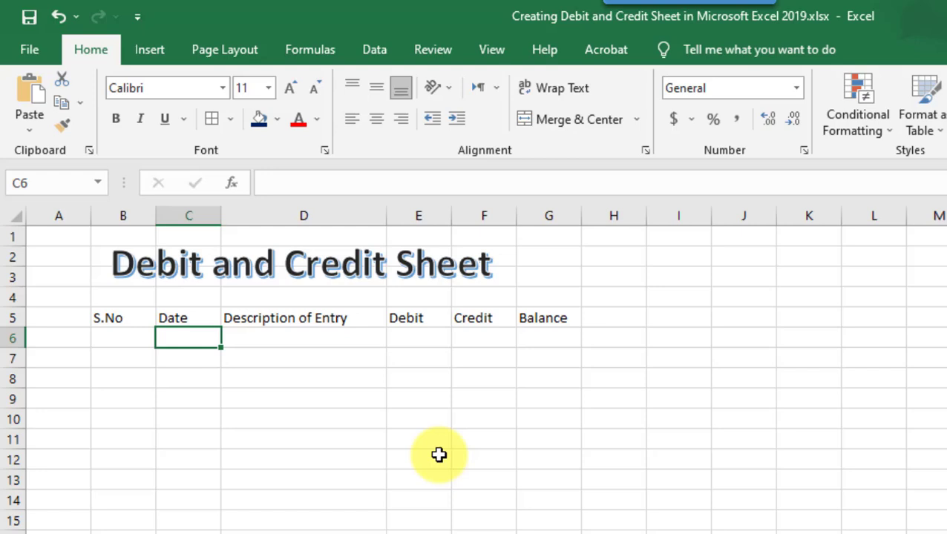
{"action": "type", "text": "07/06/2021"}
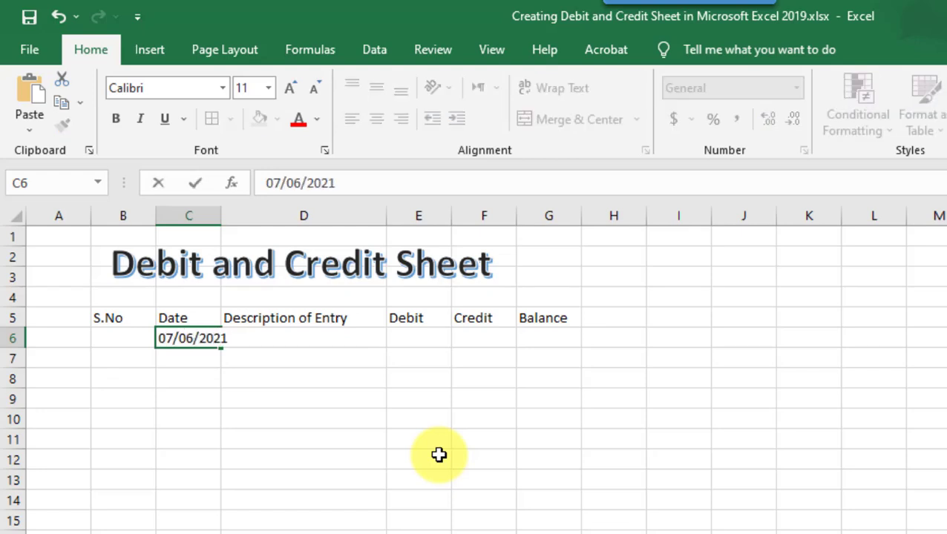
{"action": "key", "text": "Tab"}
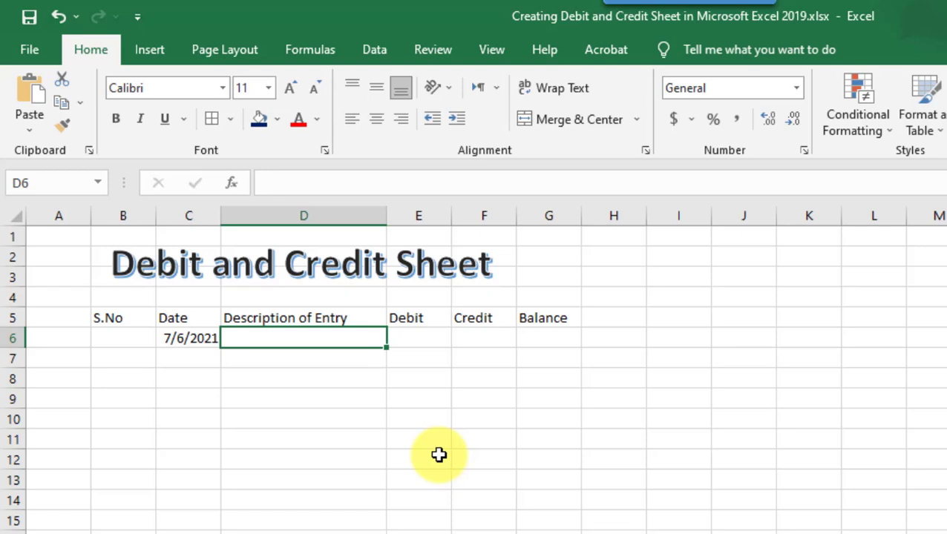
{"action": "type", "text": "Prev BAlance"}
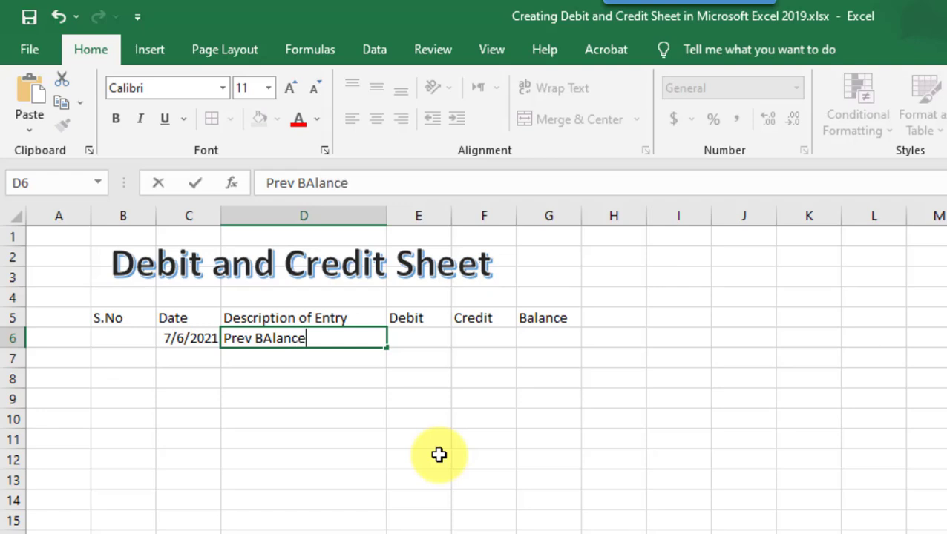
{"action": "key", "text": "Tab"}
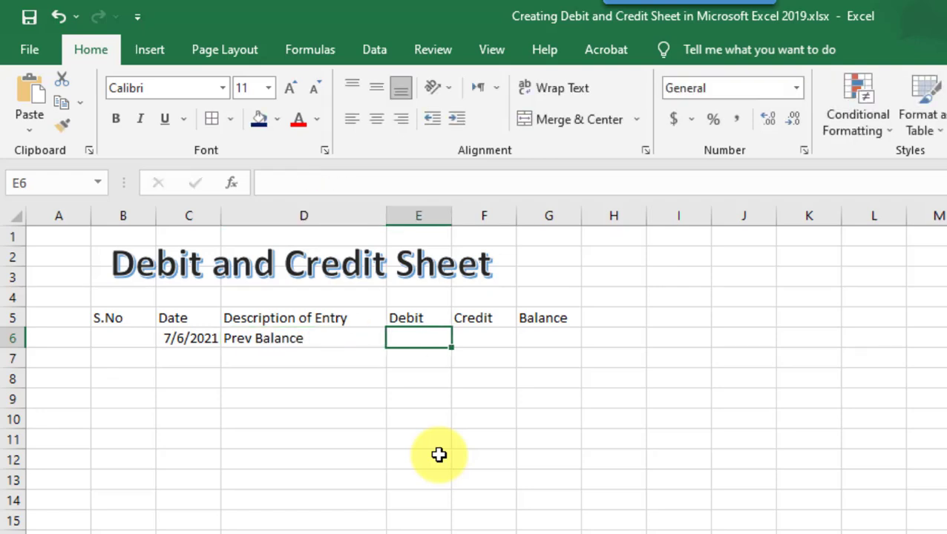
{"action": "type", "text": "500000"}
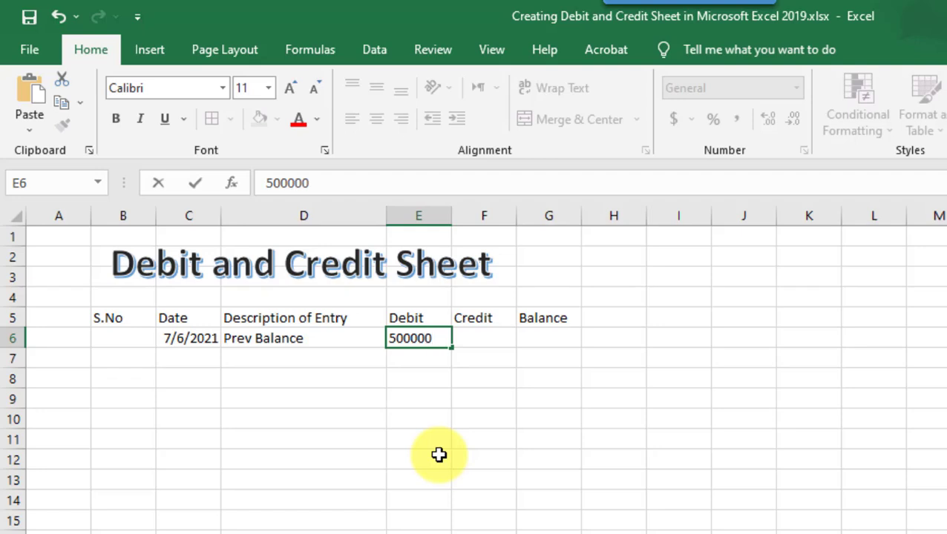
{"action": "key", "text": "Return"}
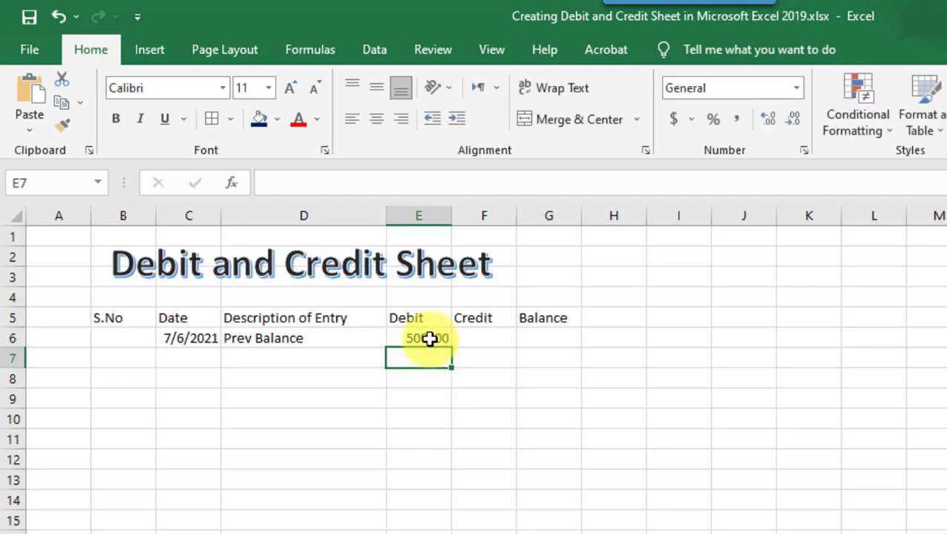
Centre the Debit, Credit and Balance columns E6:G16.
{"action": "mouse_move", "coordinate": [427, 338]}
{"action": "left_mouse_down"}
{"action": "mouse_move", "coordinate": [537, 528]}
{"action": "mouse_move", "coordinate": [554, 533]}
{"action": "left_mouse_up"}
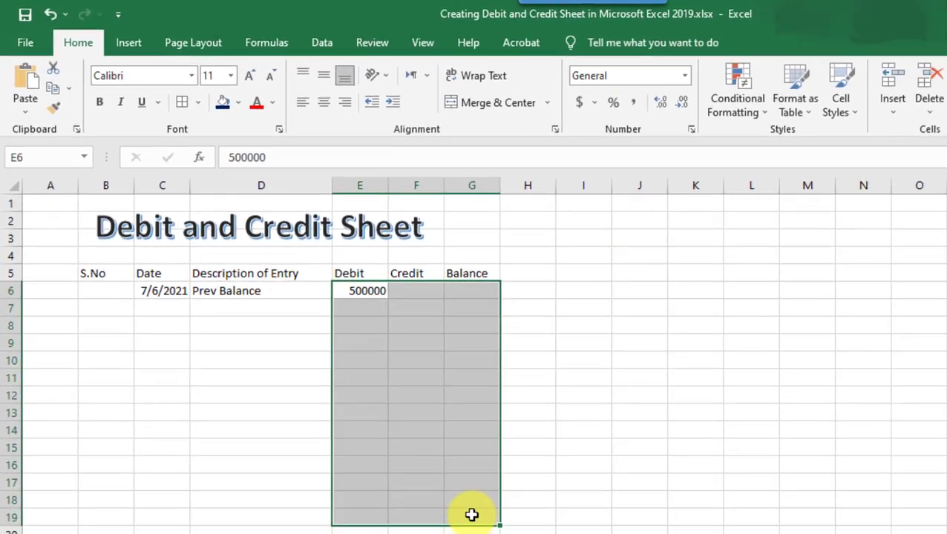
{"action": "left_click", "coordinate": [370, 117]}
{"action": "left_click", "coordinate": [678, 426]}
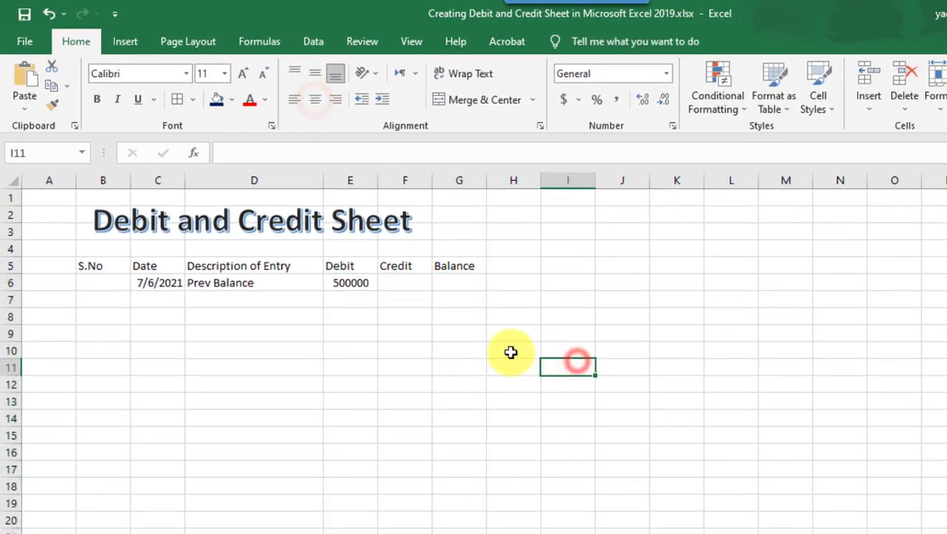
{"action": "left_click", "coordinate": [110, 300]}
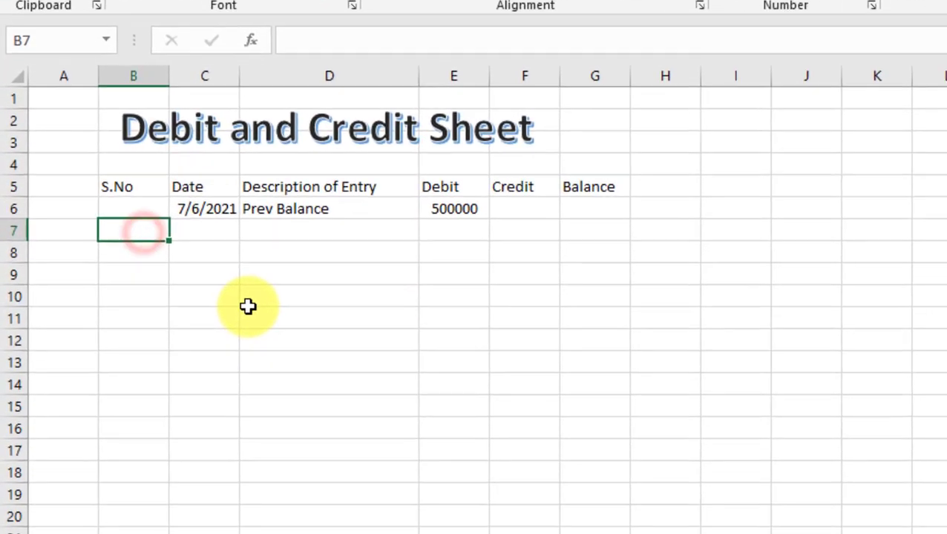
{"action": "type", "text": "1"}
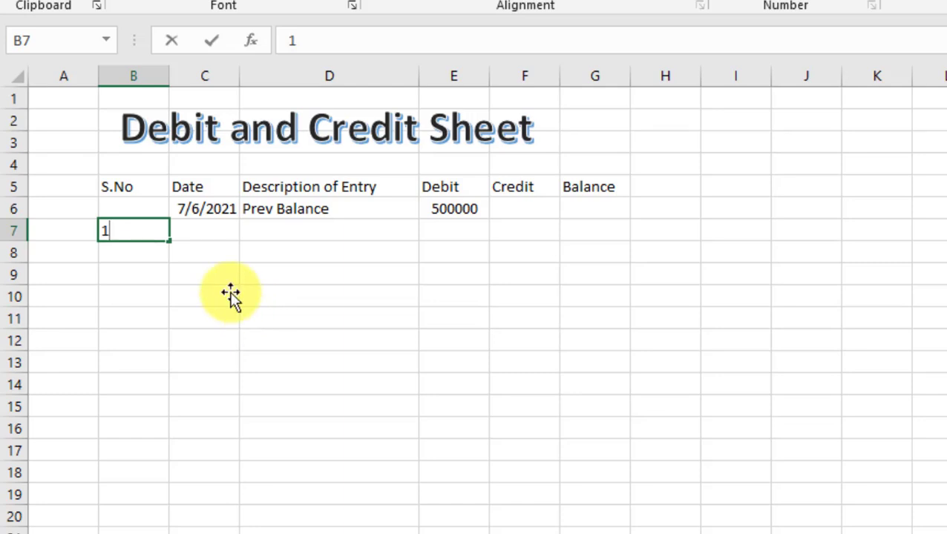
{"action": "left_click_drag", "start_coordinate": [169, 241], "coordinate": [169, 477]}
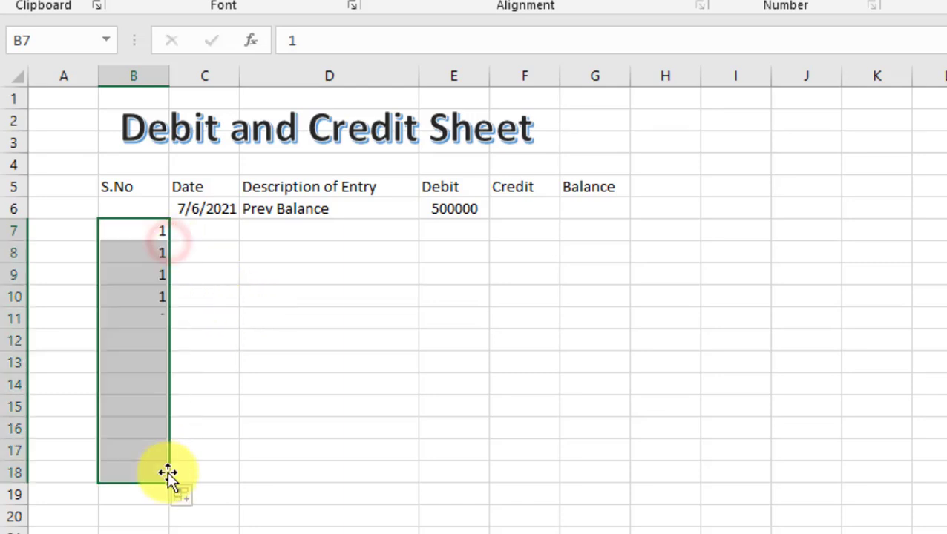
{"action": "left_click", "coordinate": [176, 465]}
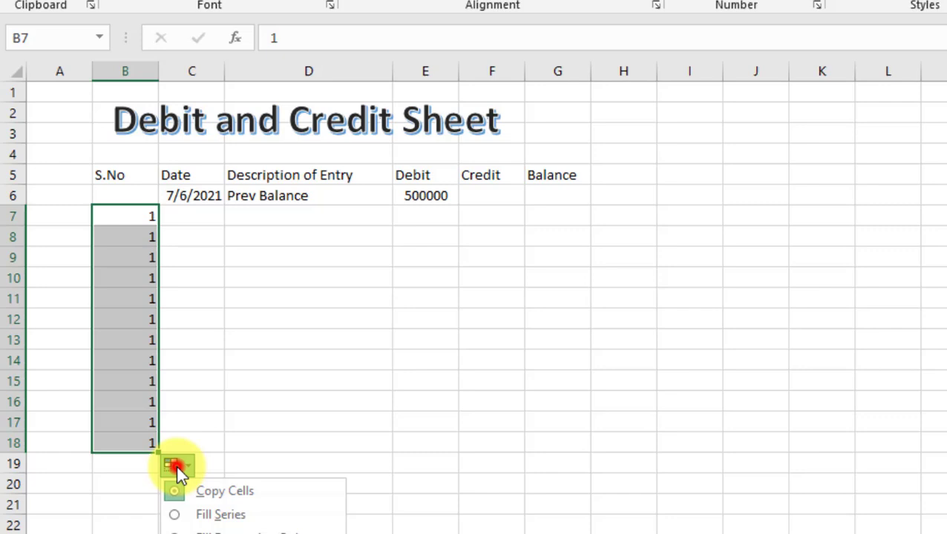
{"action": "left_click", "coordinate": [213, 514]}
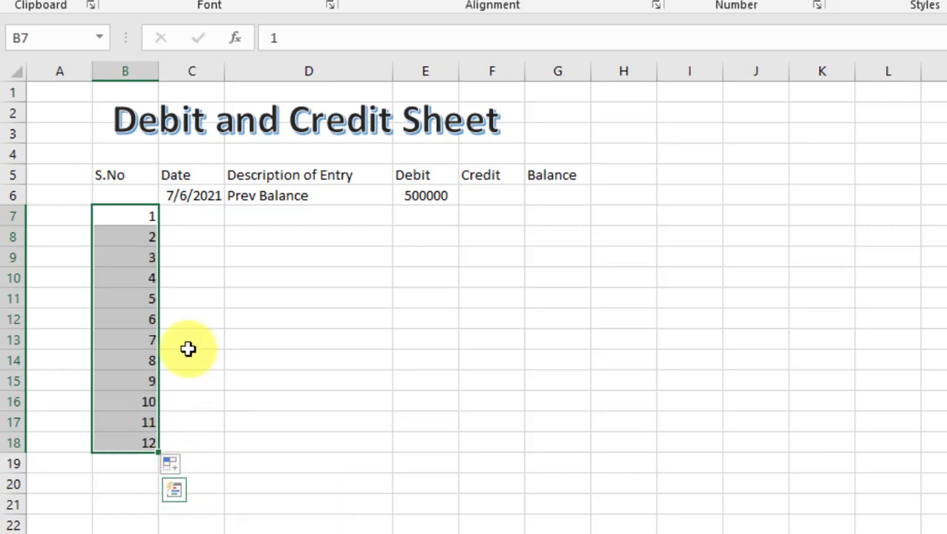
{"action": "key", "text": "Delete"}
{"action": "left_click", "coordinate": [128, 213]}
{"action": "type", "text": "1"}
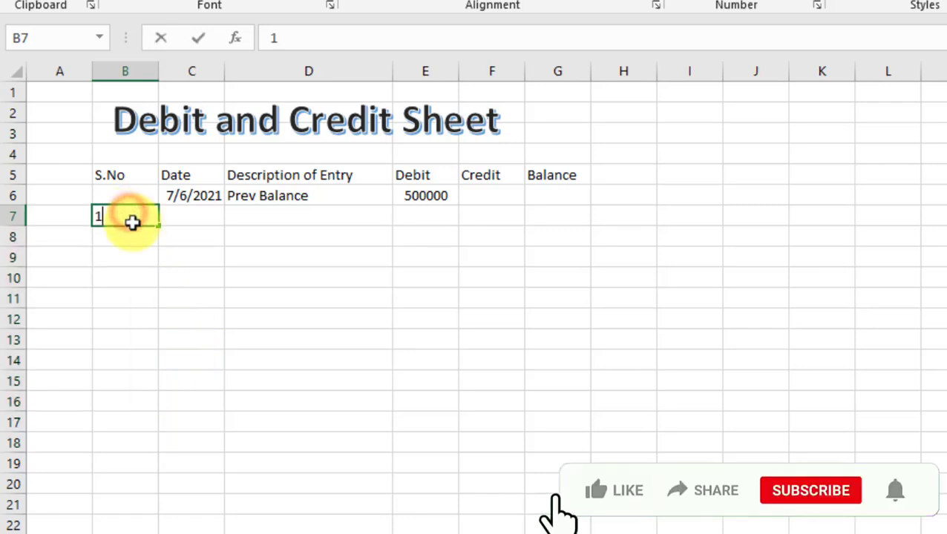
{"action": "left_click_drag", "start_coordinate": [138, 236], "coordinate": [193, 256]}
{"action": "type", "text": "2"}
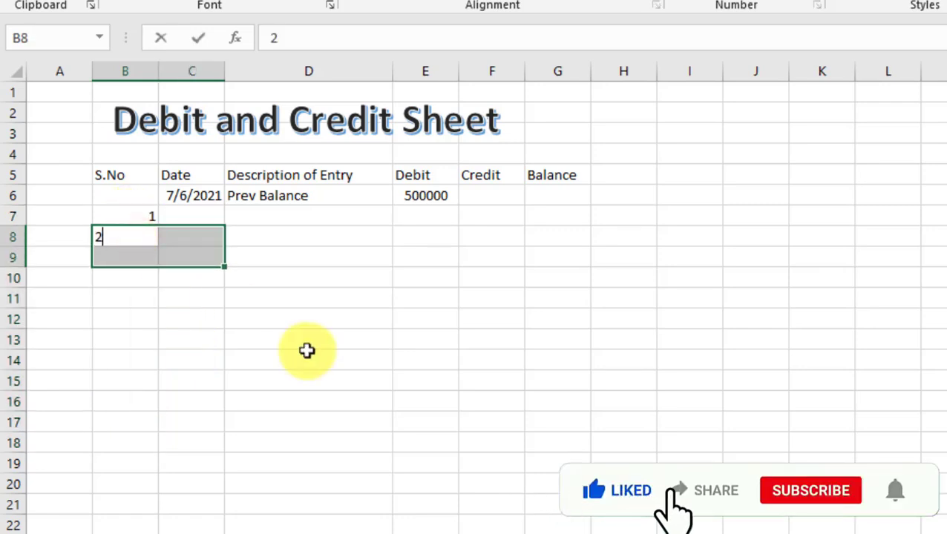
{"action": "left_click", "coordinate": [233, 300]}
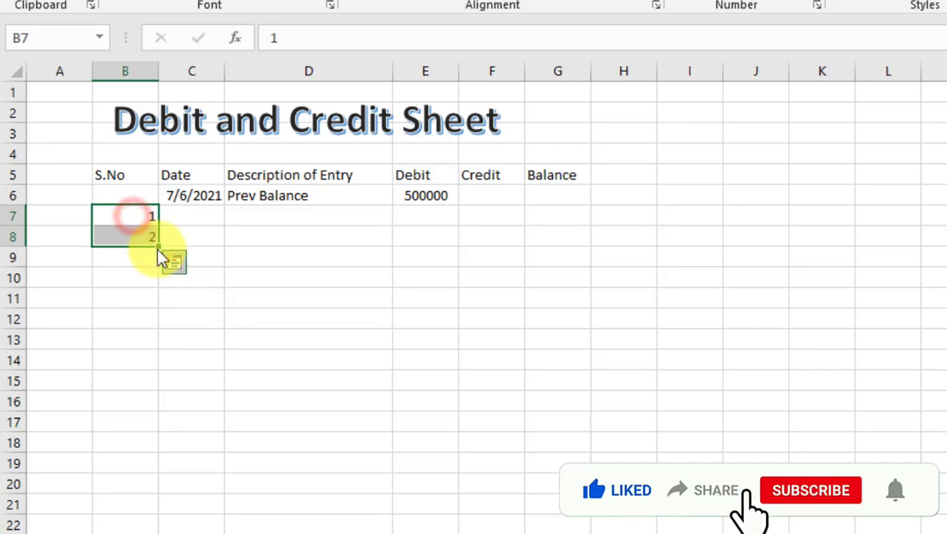
{"action": "left_click_drag", "start_coordinate": [158, 246], "coordinate": [146, 468]}
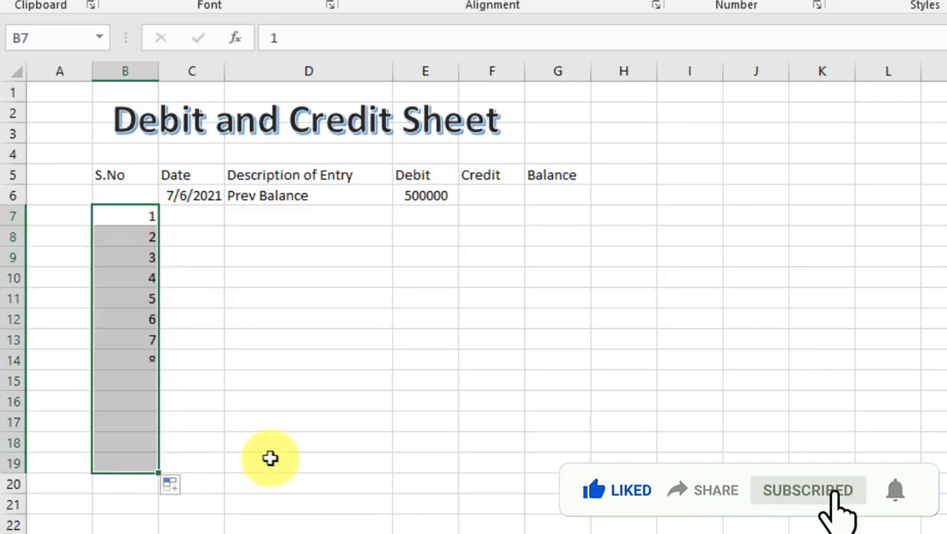
{"action": "left_click_drag", "start_coordinate": [131, 215], "coordinate": [123, 465]}
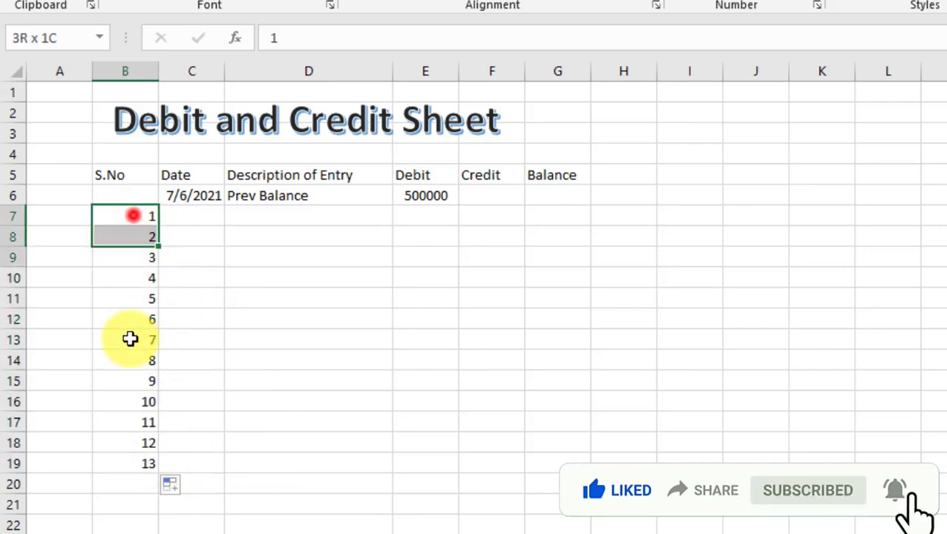
{"action": "key", "text": "Delete"}
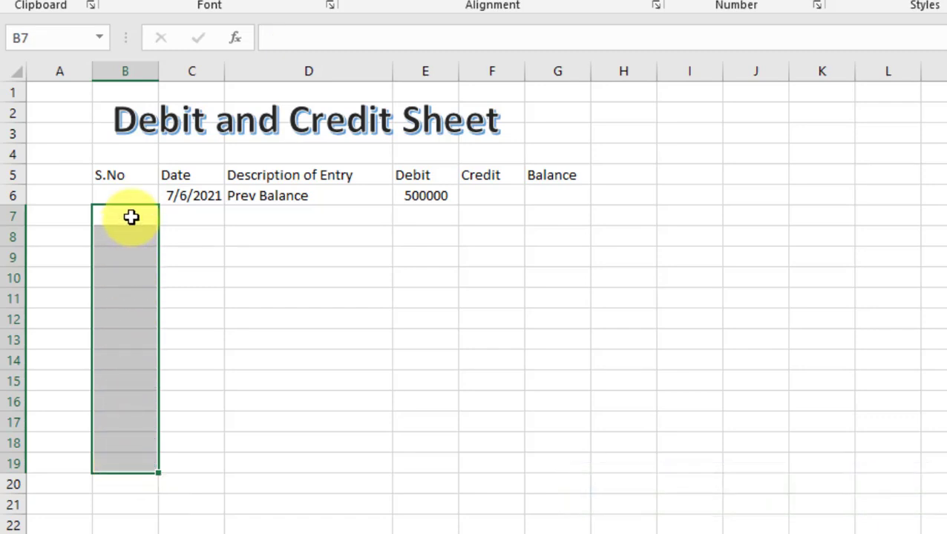
{"action": "left_click", "coordinate": [131, 216]}
{"action": "type", "text": "1"}
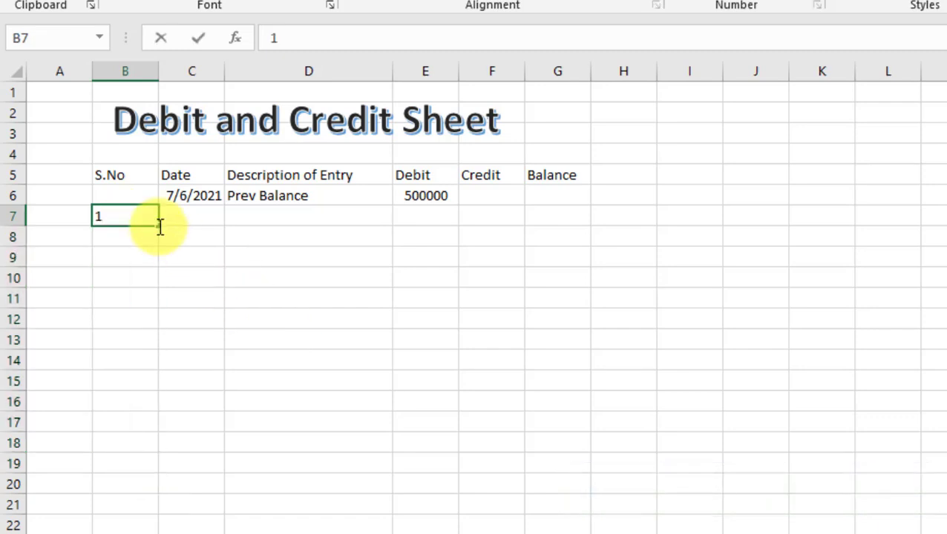
{"action": "left_click_drag", "start_coordinate": [160, 226], "coordinate": [170, 434]}
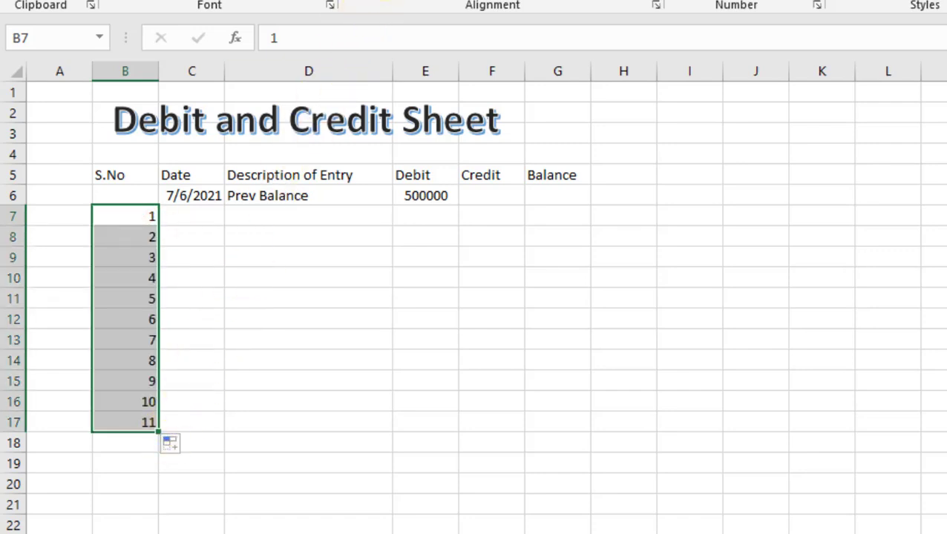
{"action": "left_click", "coordinate": [351, 3]}
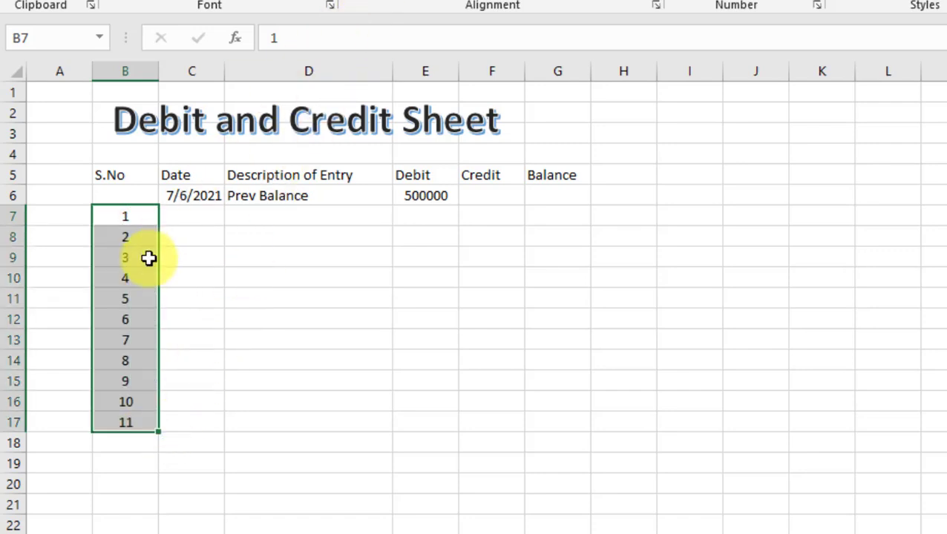
{"action": "left_click", "coordinate": [227, 381]}
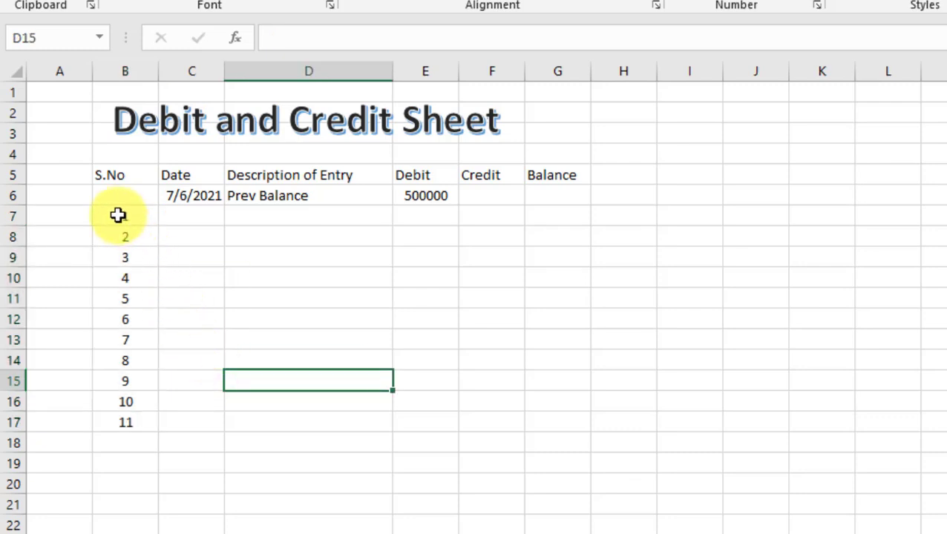
{"action": "left_click_drag", "start_coordinate": [118, 215], "coordinate": [140, 427]}
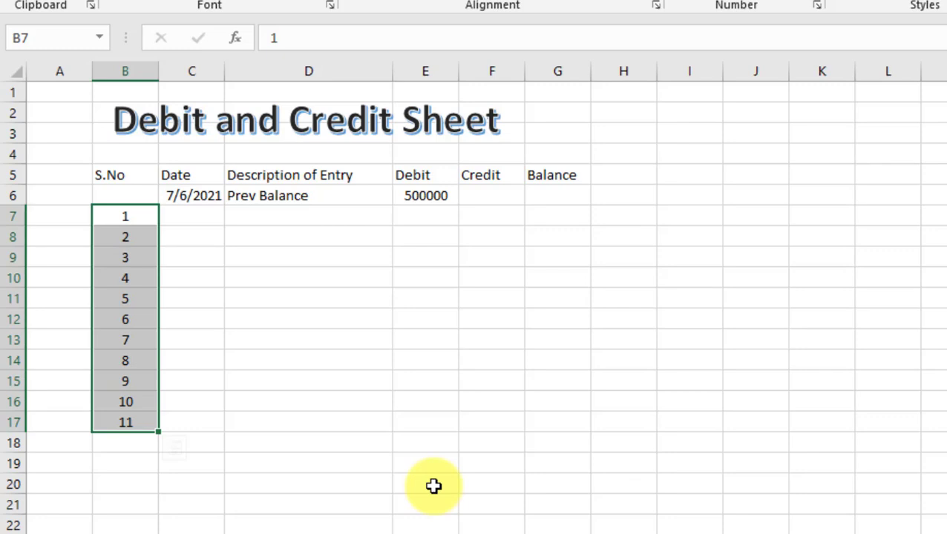
{"action": "key", "text": "Delete"}
{"action": "left_click", "coordinate": [129, 216]}
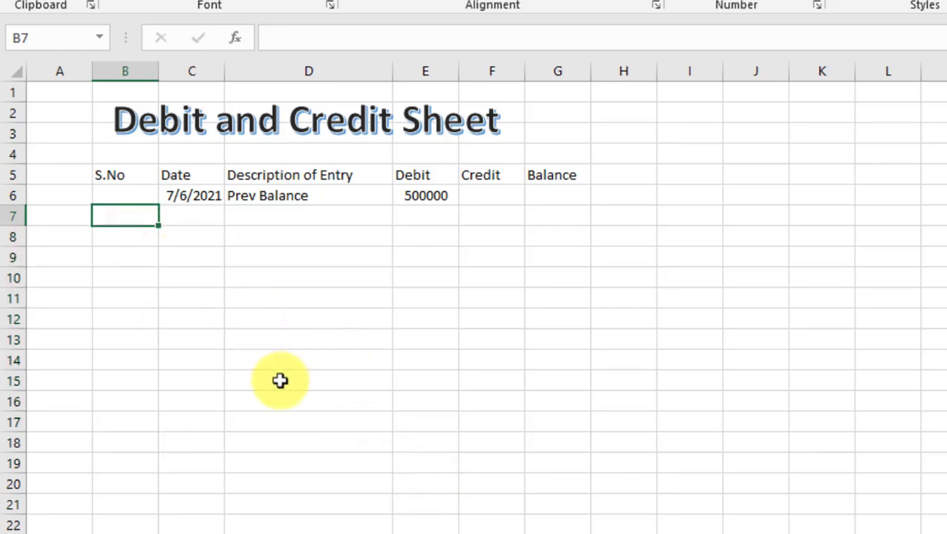
Enter =IF(D7<>"",COUNTA(D7:D7),"") in B7.
{"action": "type", "text": "="}
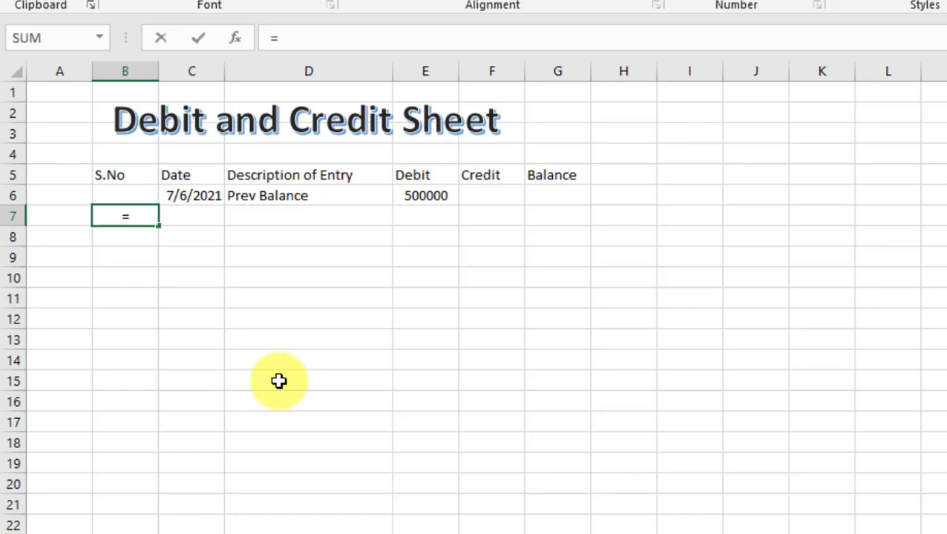
{"action": "type", "text": "if"}
{"action": "key", "text": "Tab"}
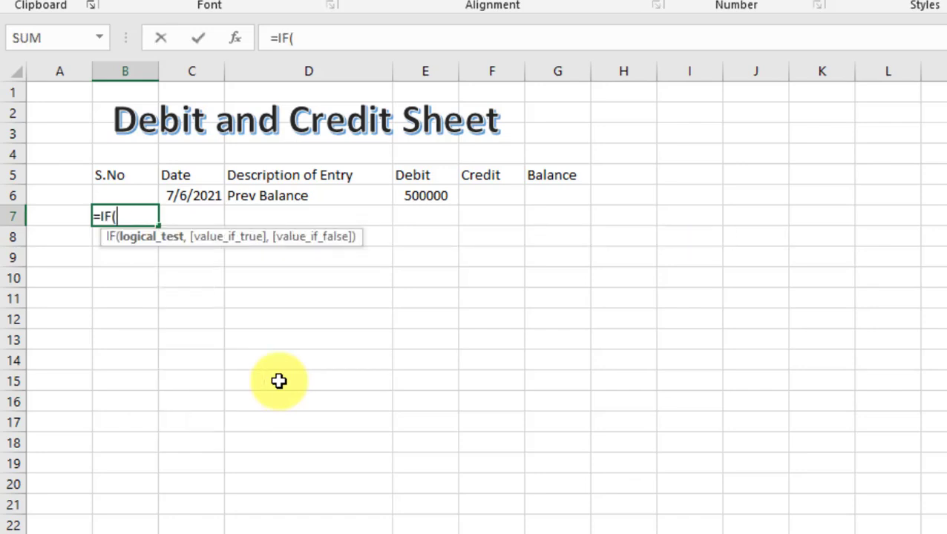
{"action": "left_click", "coordinate": [266, 214]}
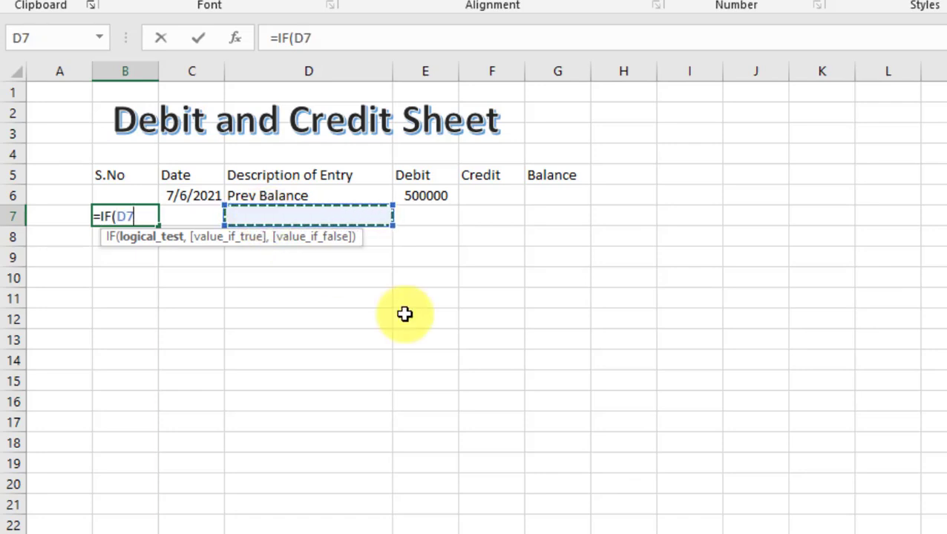
{"action": "type", "text": "<>"}
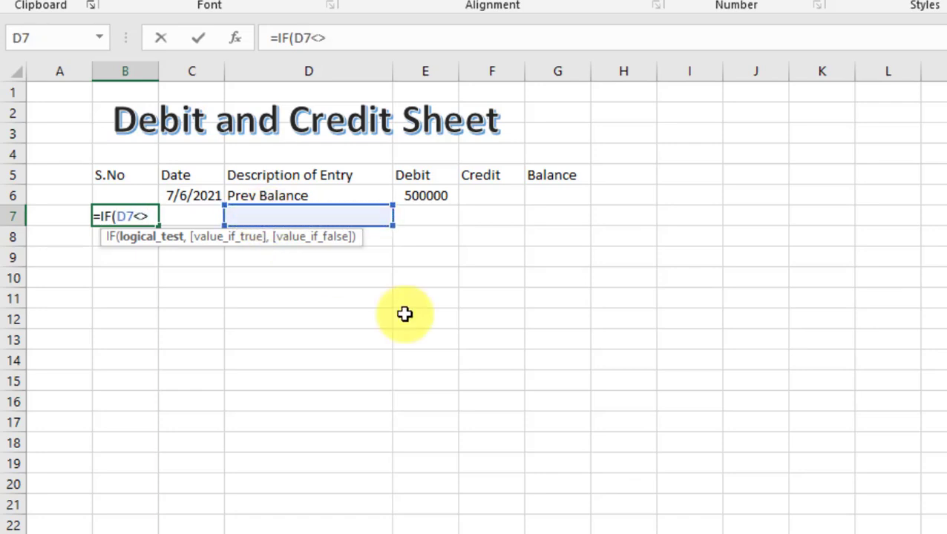
{"action": "type", "text": "\"\""}
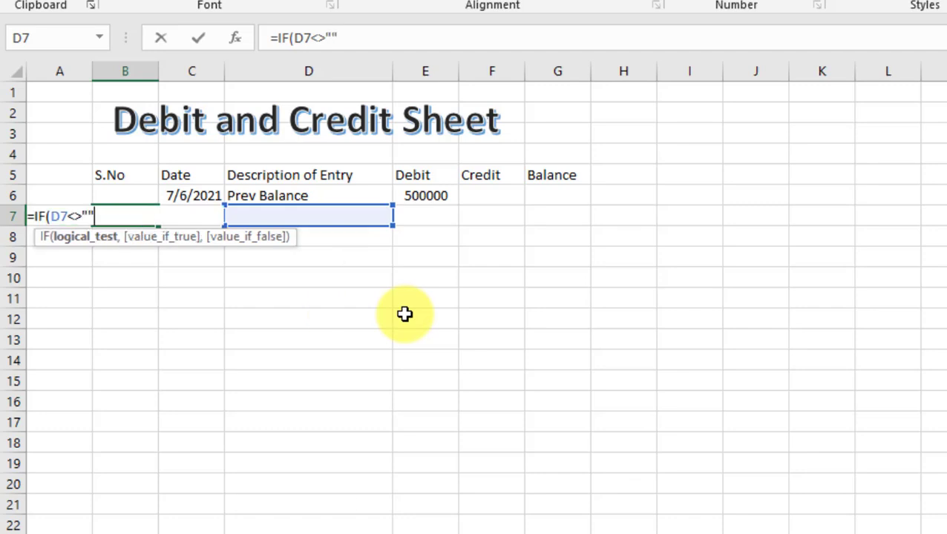
{"action": "type", "text": ","}
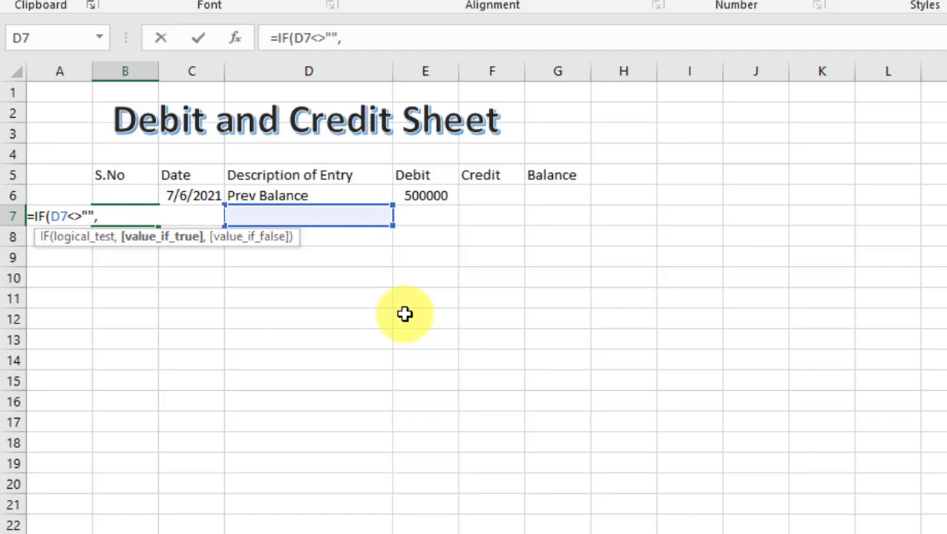
{"action": "type", "text": "Ci"}
{"action": "key", "text": "BackSpace"}
{"action": "type", "text": "ount"}
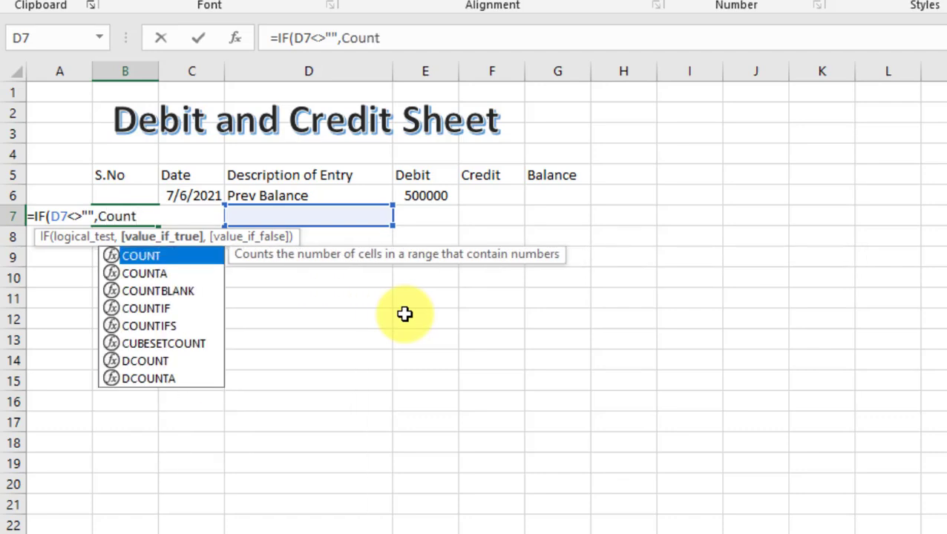
{"action": "key", "text": "Down"}
{"action": "key", "text": "Tab"}
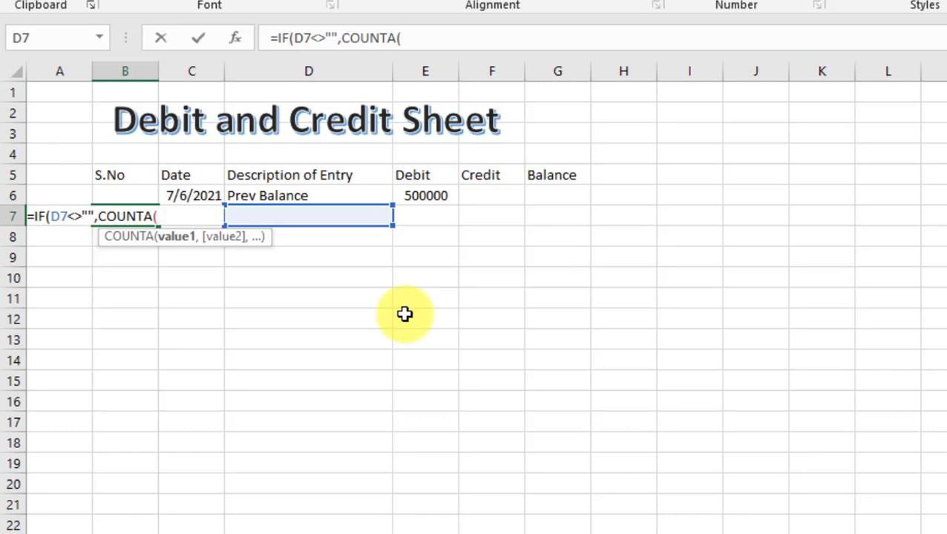
{"action": "left_click", "coordinate": [346, 215]}
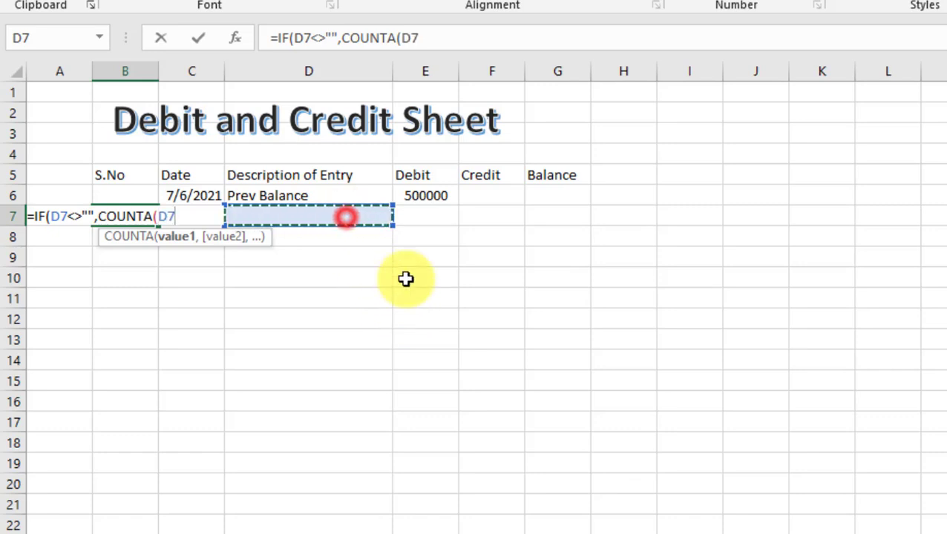
{"action": "type", "text": ":D7"}
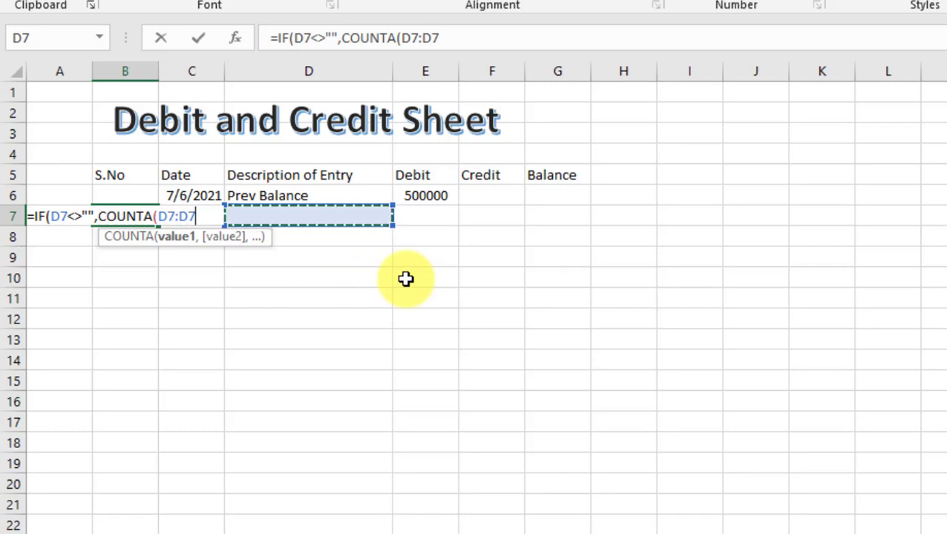
{"action": "type", "text": ")"}
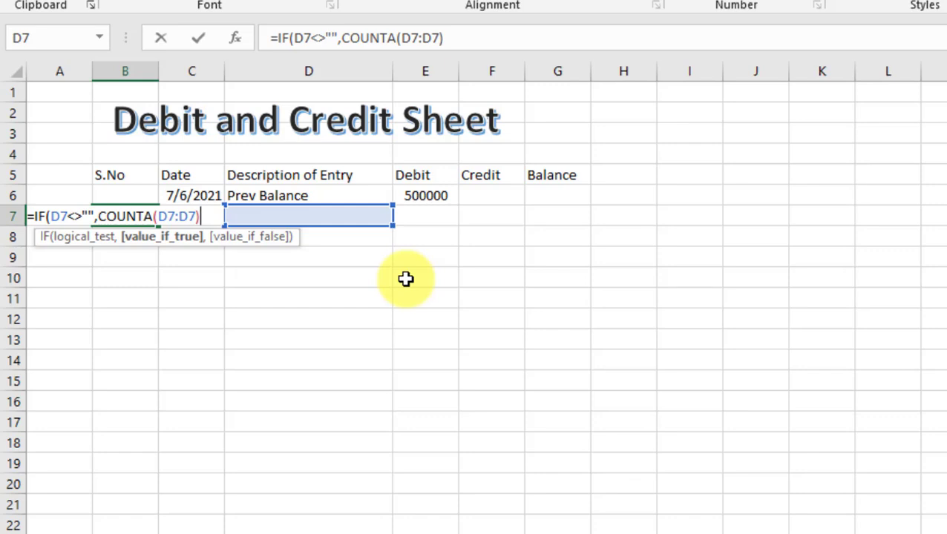
{"action": "type", "text": ",\"\""}
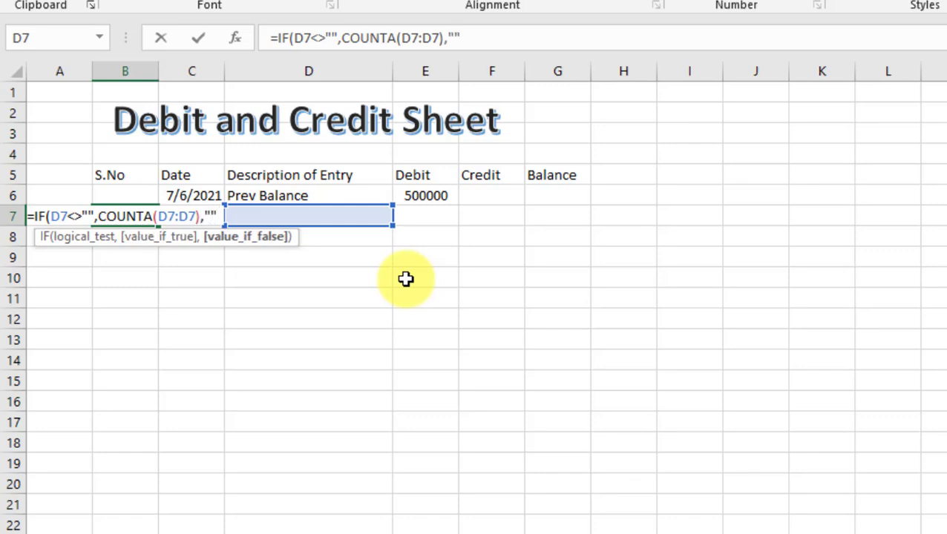
{"action": "type", "text": ")"}
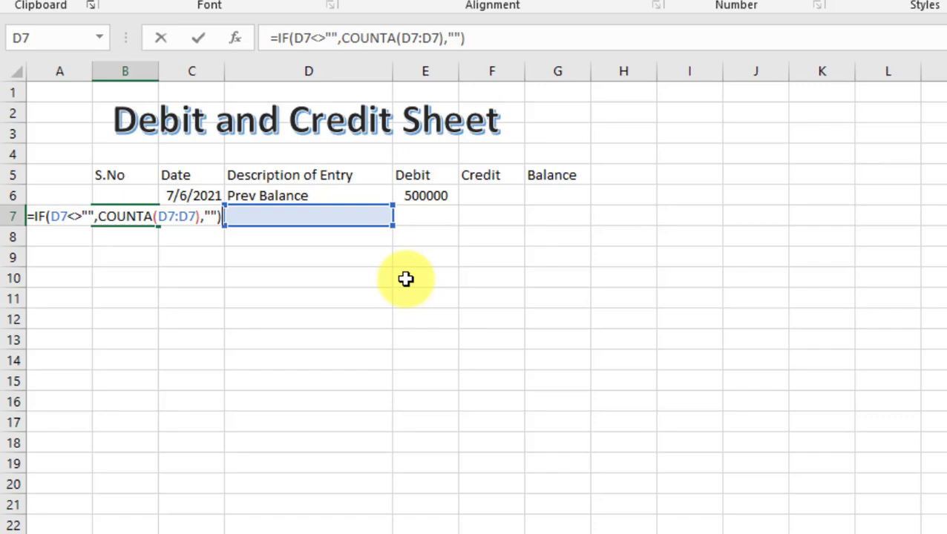
{"action": "key", "text": "Return"}
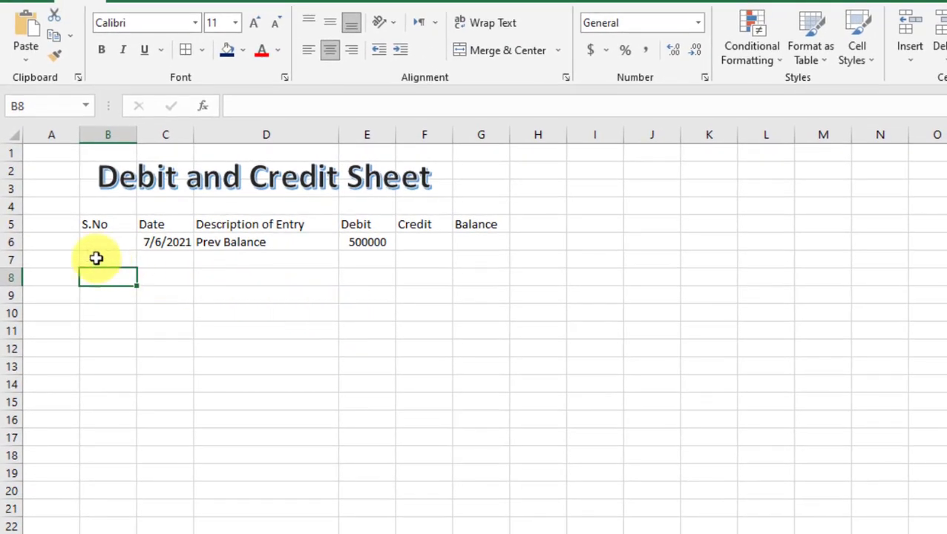
Make the COUNTA range start absolute as $D$7 in the B7 formula.
{"action": "left_click", "coordinate": [96, 260]}
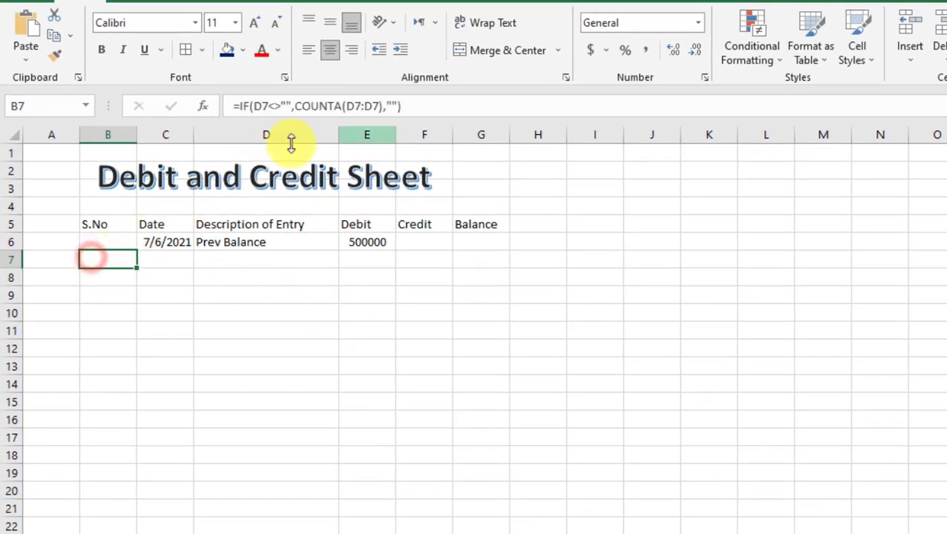
{"action": "left_click", "coordinate": [354, 106]}
{"action": "key", "text": "F4"}
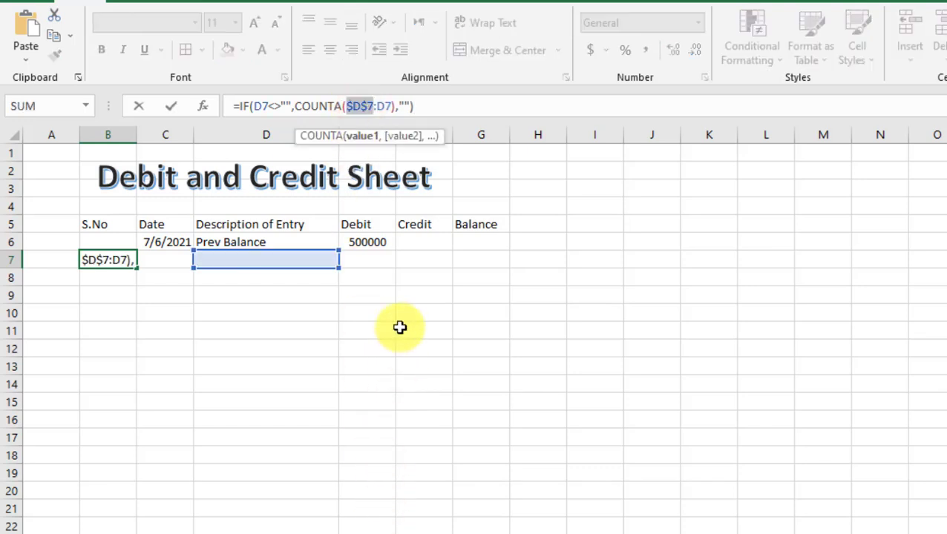
{"action": "key", "text": "Return"}
{"action": "left_click", "coordinate": [219, 253]}
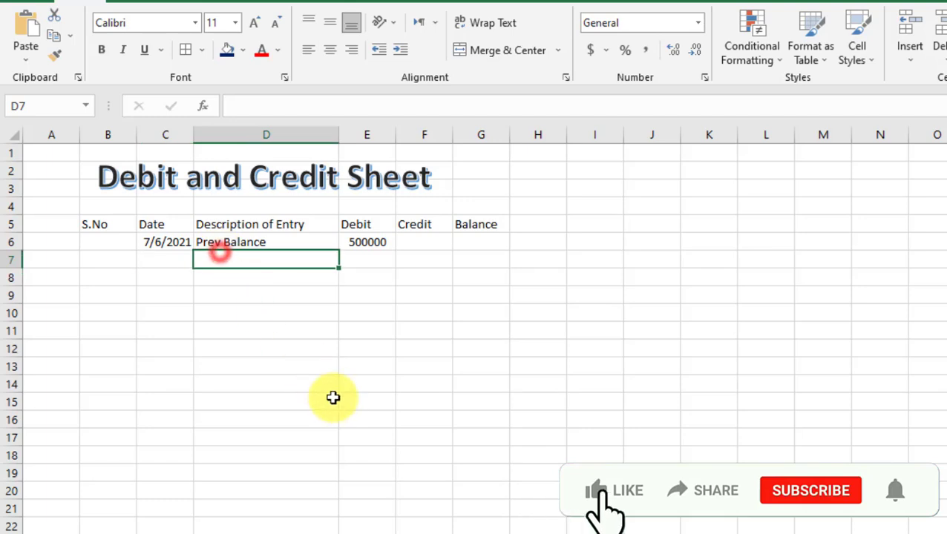
Enter 'Purchase car' in D7 with a credit of 350000 in F7.
{"action": "type", "text": "PUr"}
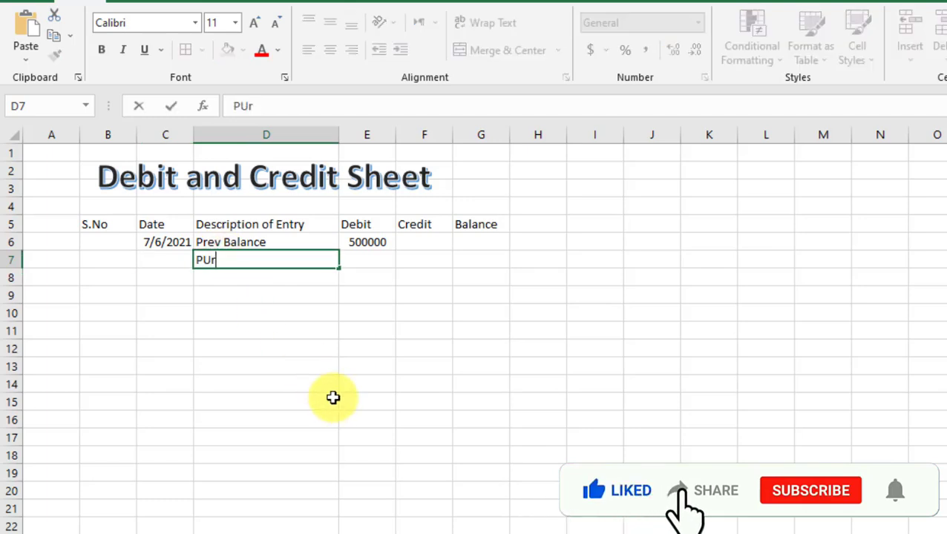
{"action": "key", "text": "BackSpace"}
{"action": "key", "text": "BackSpace"}
{"action": "type", "text": "r"}
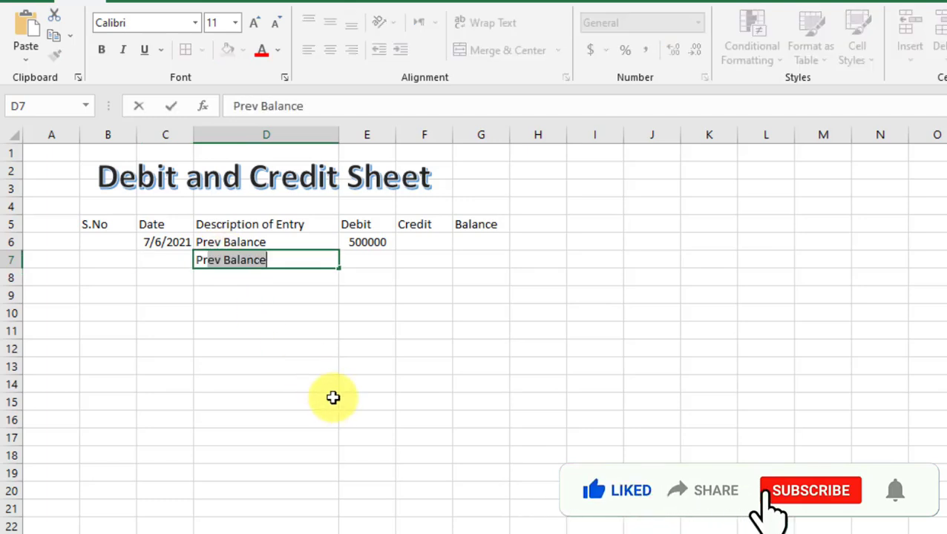
{"action": "key", "text": "BackSpace"}
{"action": "key", "text": "BackSpace"}
{"action": "type", "text": "urchas"}
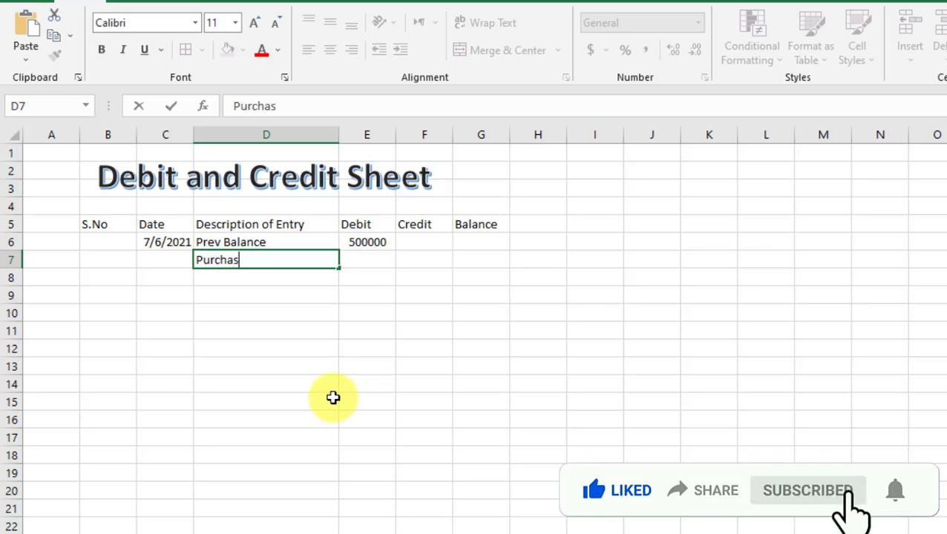
{"action": "type", "text": "e"}
{"action": "key", "text": "Return"}
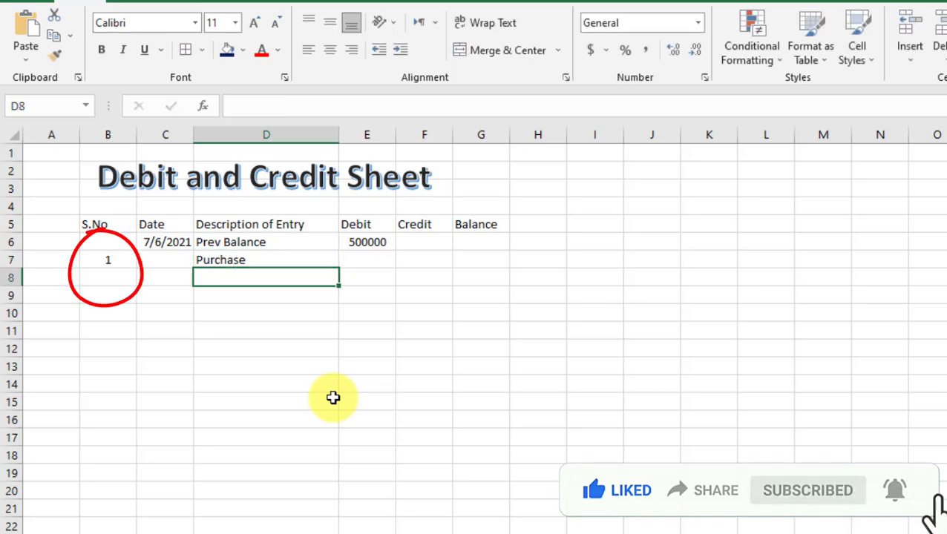
{"action": "left_click", "coordinate": [260, 256]}
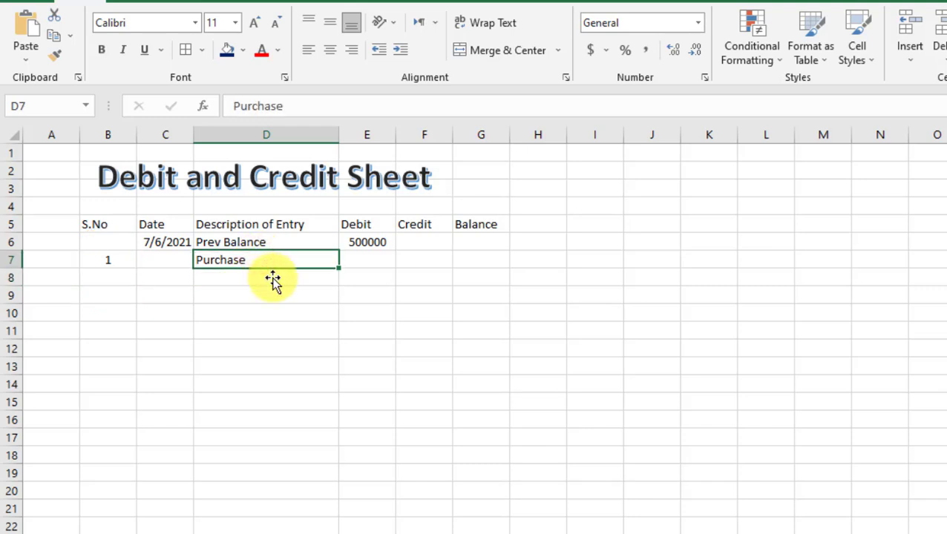
{"action": "left_click", "coordinate": [307, 109]}
{"action": "type", "text": "car"}
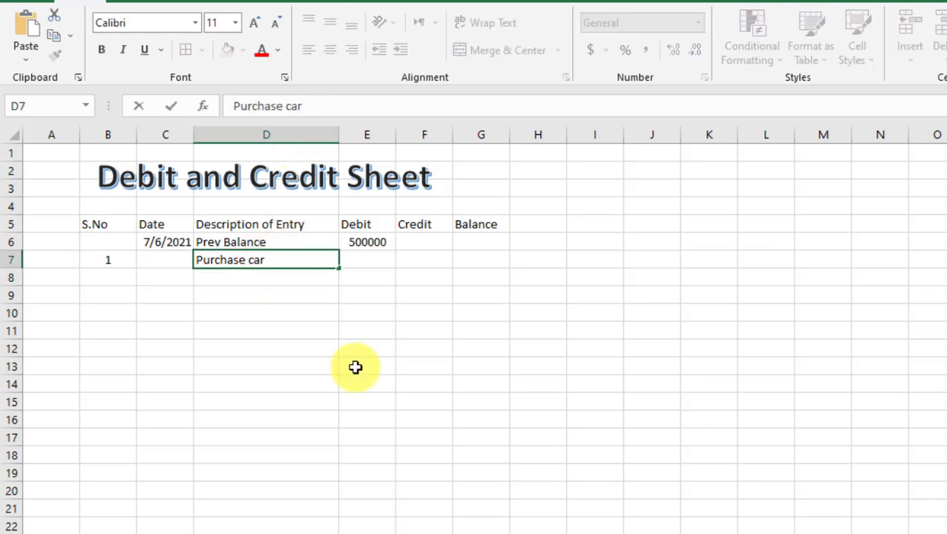
{"action": "key", "text": "Return"}
{"action": "key", "text": "Right"}
{"action": "key", "text": "Up"}
{"action": "key", "text": "Right"}
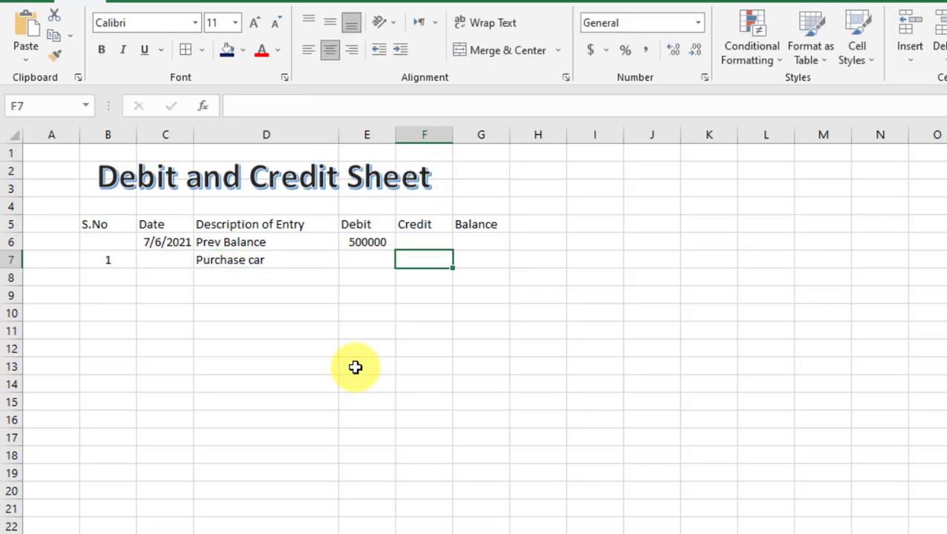
{"action": "type", "text": "350000"}
{"action": "key", "text": "Return"}
Enter 'Purchase laptop Hp core I3' in D8 with a credit of 50000.
{"action": "key", "text": "Left"}
{"action": "key", "text": "Left"}
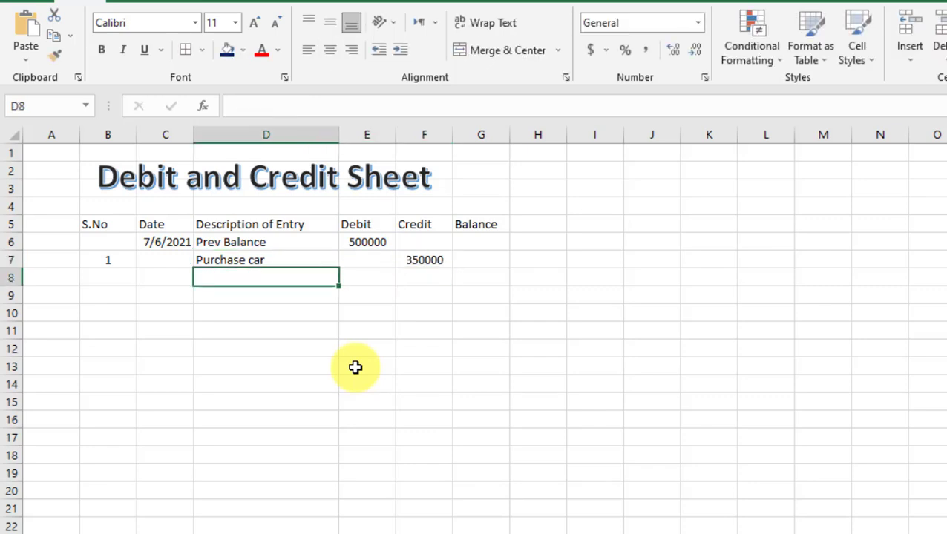
{"action": "type", "text": "Purchase laptop Hp"}
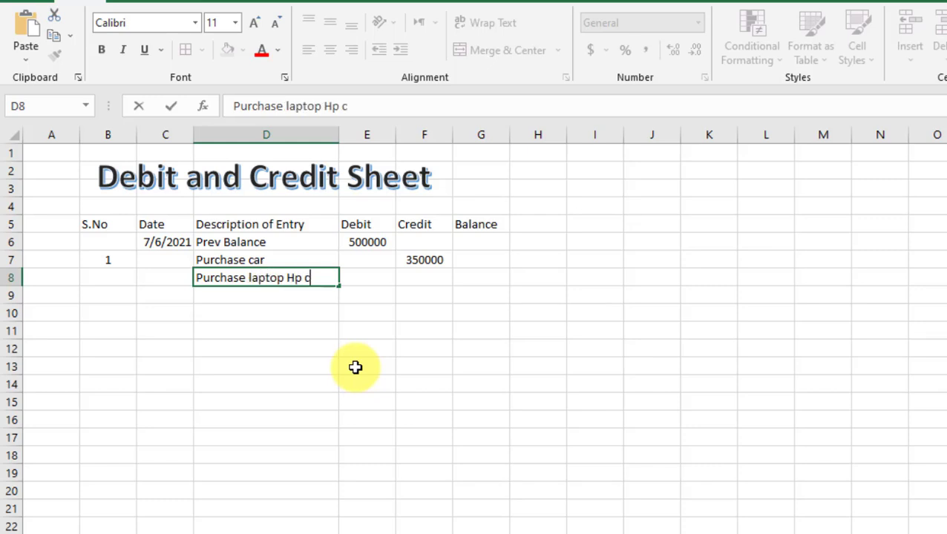
{"action": "key", "text": "Up"}
{"action": "type", "text": "C"}
{"action": "key", "text": "Escape"}
{"action": "key", "text": "Down"}
{"action": "key", "text": "F2"}
{"action": "type", "text": "c"}
{"action": "key", "text": "BackSpace"}
{"action": "type", "text": "I3"}
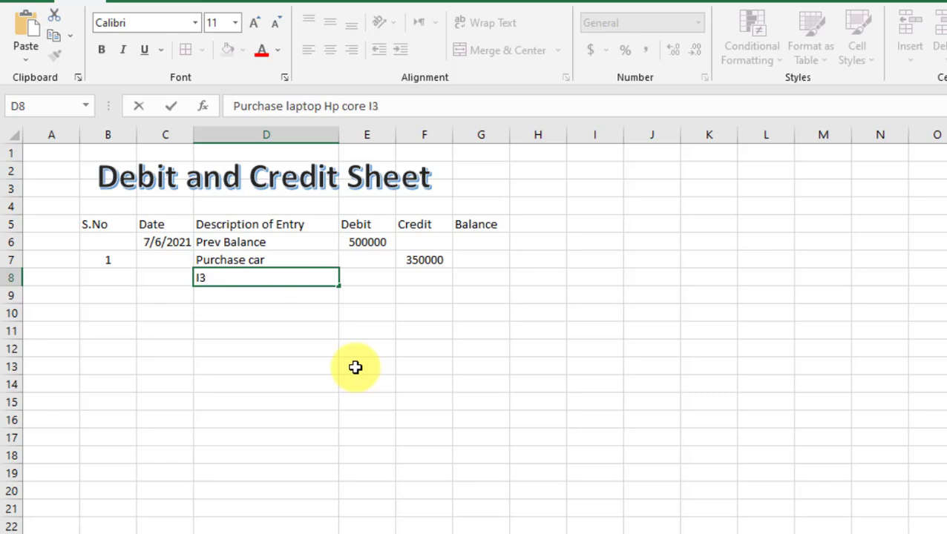
{"action": "key", "text": "Tab"}
{"action": "key", "text": "Tab"}
{"action": "type", "text": "50000"}
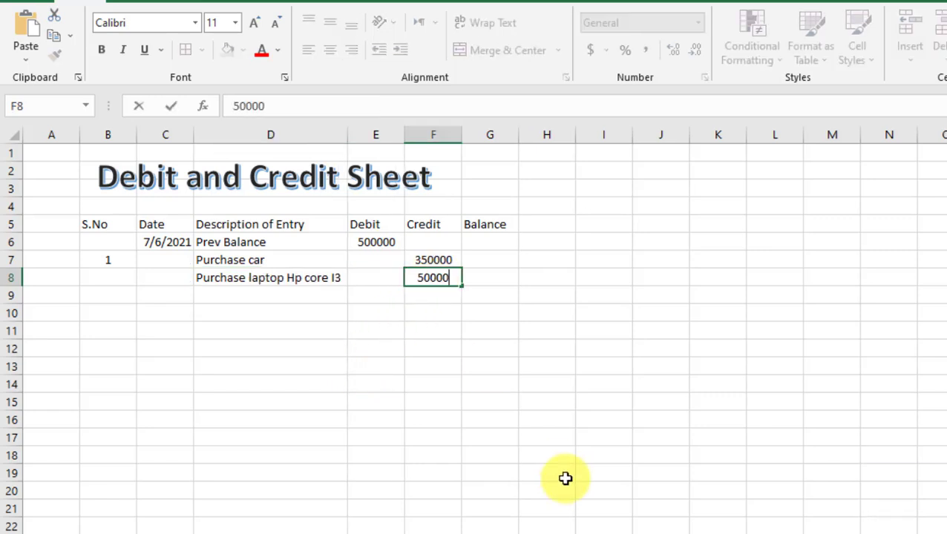
{"action": "key", "text": "Down"}
Add 'Purchase wireless Keyboard' (15000) and 'Purchase Mouse' (1500) as credits in rows 9–10.
{"action": "key", "text": "Left"}
{"action": "key", "text": "Left"}
{"action": "type", "text": "Purchs"}
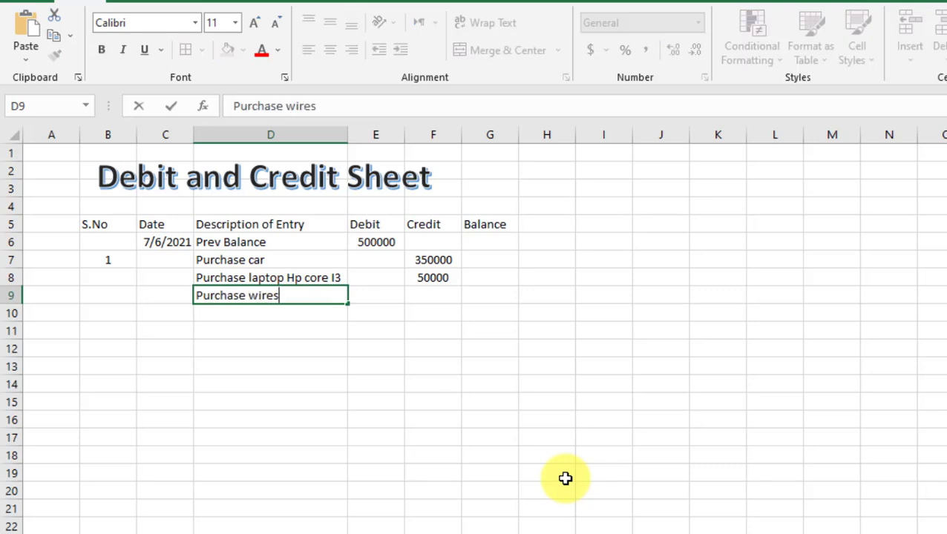
{"action": "type", "text": "yboard"}
{"action": "key", "text": "Return"}
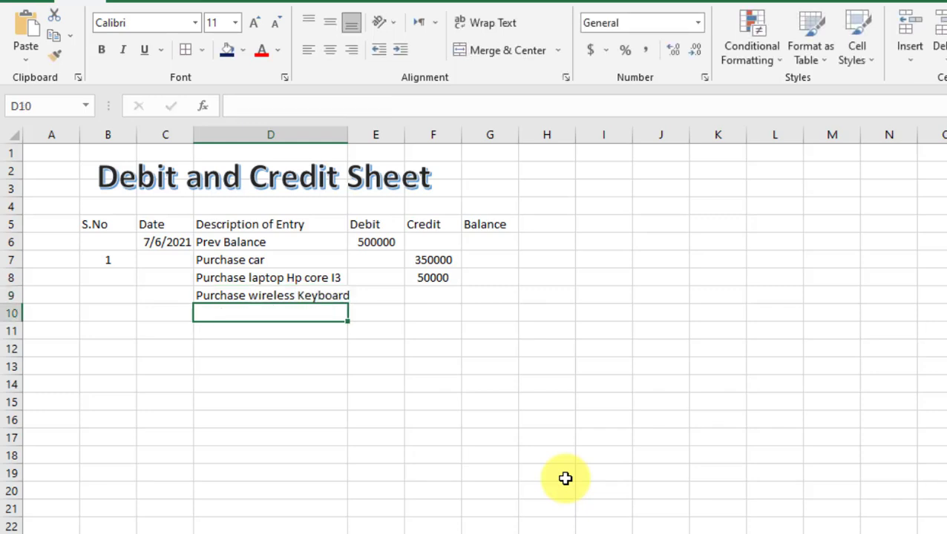
{"action": "type", "text": "Purchas"}
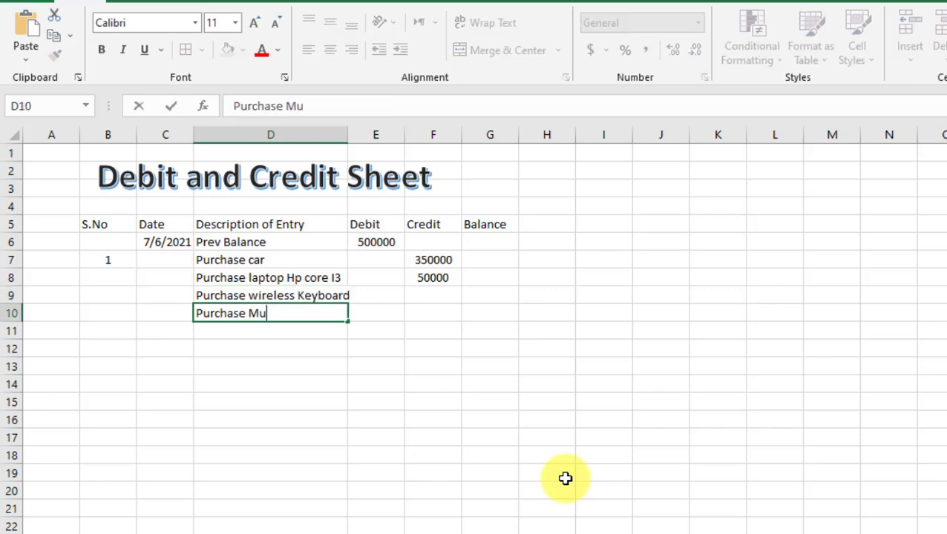
{"action": "type", "text": "e"}
{"action": "key", "text": "Return"}
{"action": "left_click", "coordinate": [411, 294]}
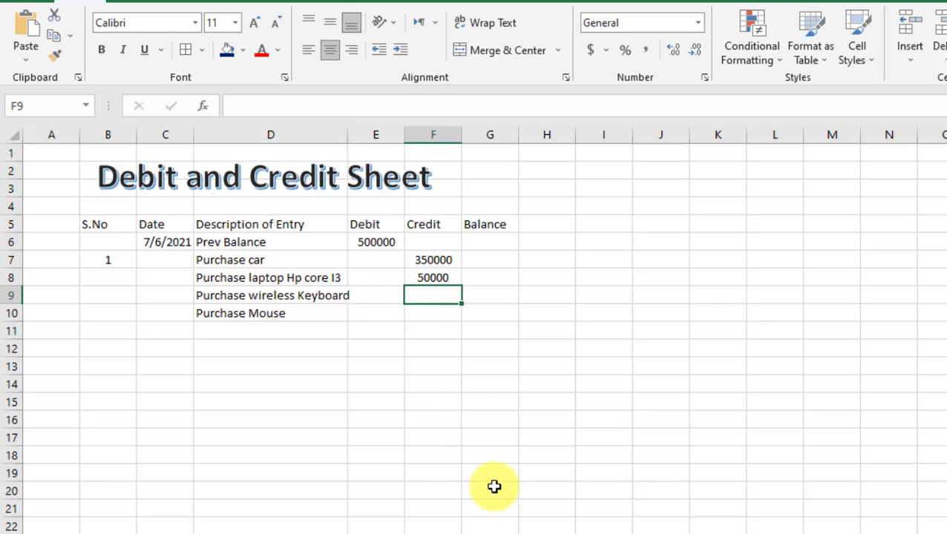
{"action": "type", "text": "15000"}
{"action": "key", "text": "Return"}
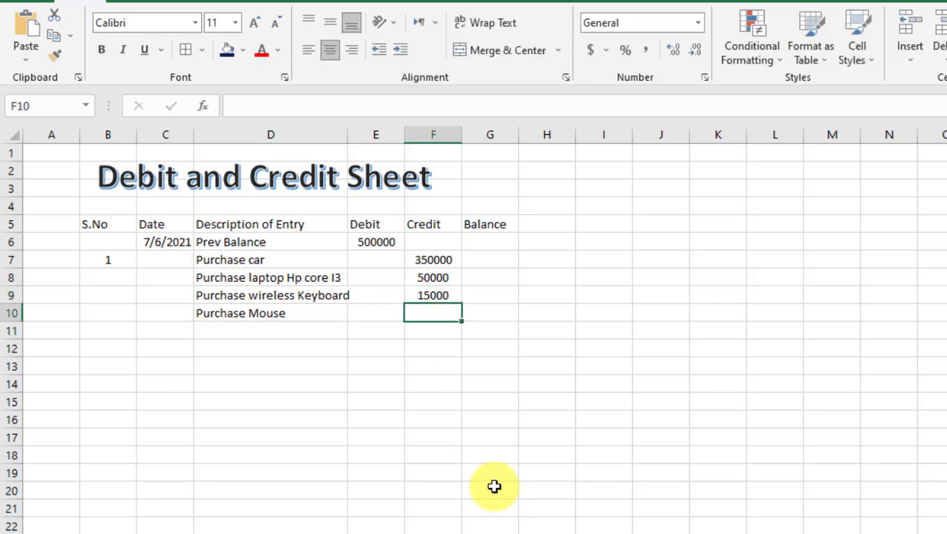
{"action": "type", "text": "1500"}
{"action": "key", "text": "Return"}
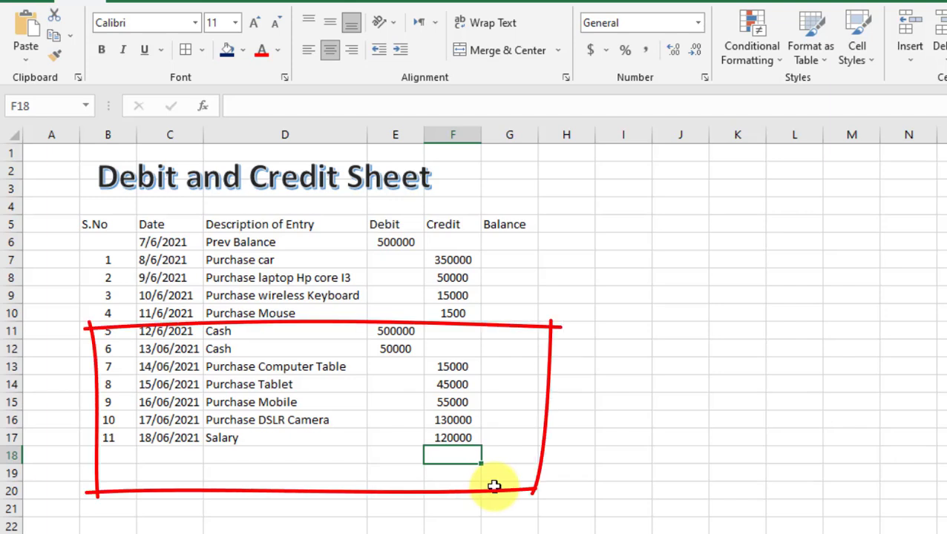
{"action": "left_click", "coordinate": [513, 242]}
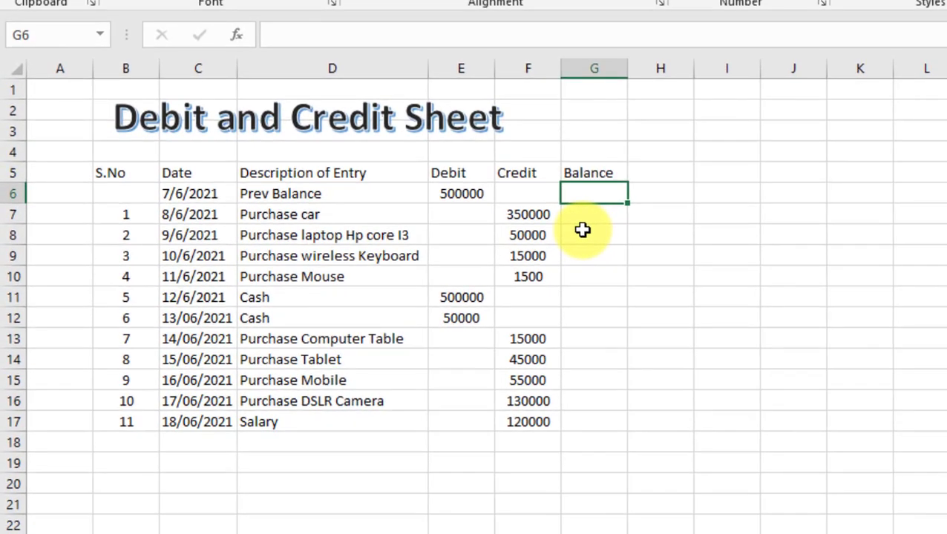
Set the opening balance in G6 to =E6, giving 500000.
{"action": "type", "text": "="}
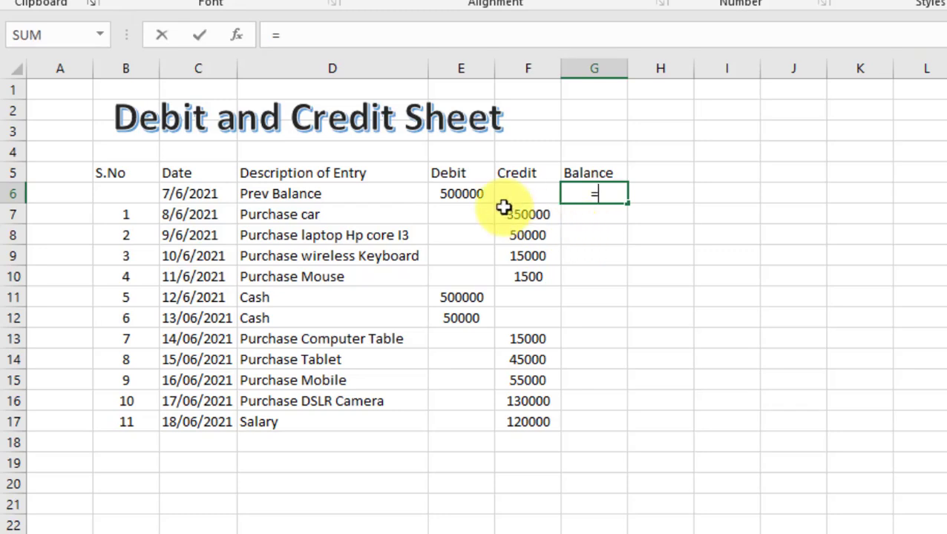
{"action": "left_click", "coordinate": [444, 191]}
{"action": "key", "text": "Return"}
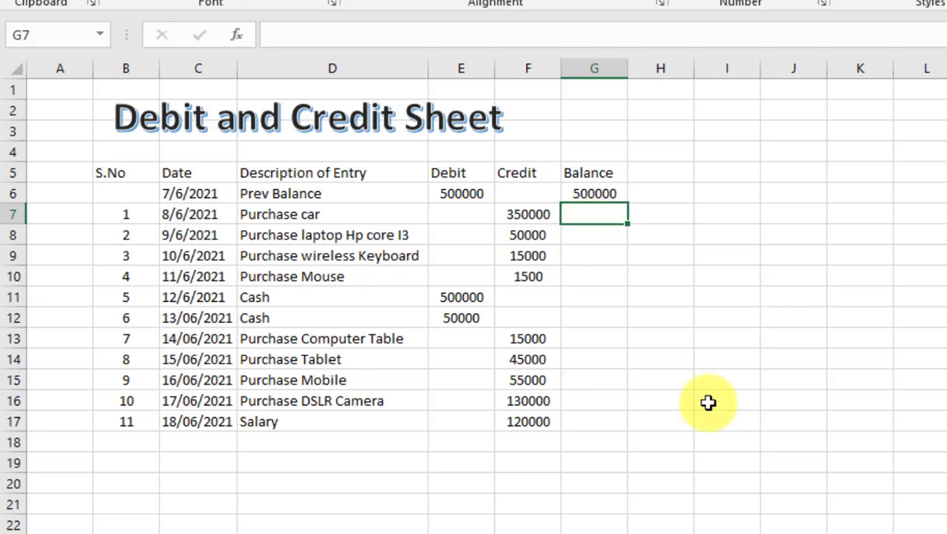
Enter =IF(AND(E7="",F7=""),"",G6+E7-F7) in G7 as the running balance.
{"action": "type", "text": "=if"}
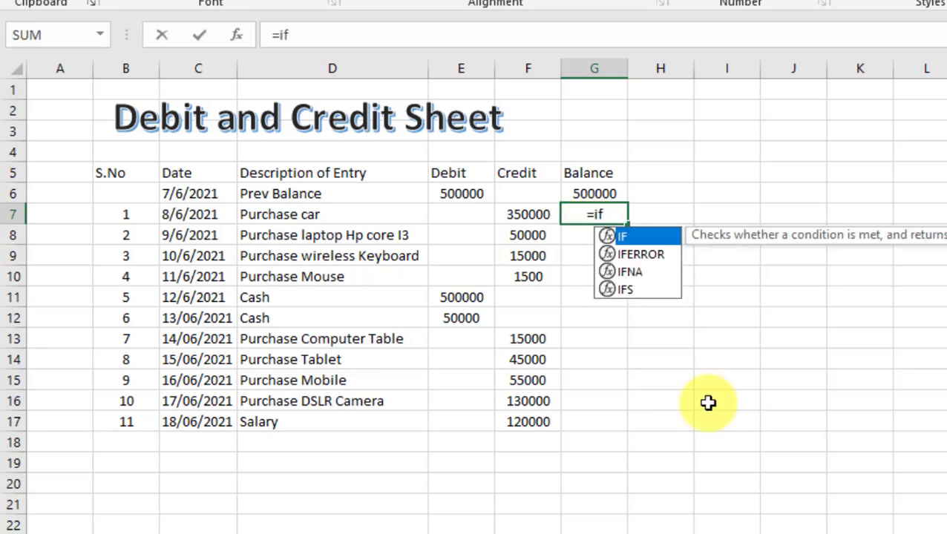
{"action": "type", "text": "(an"}
{"action": "key", "text": "Tab"}
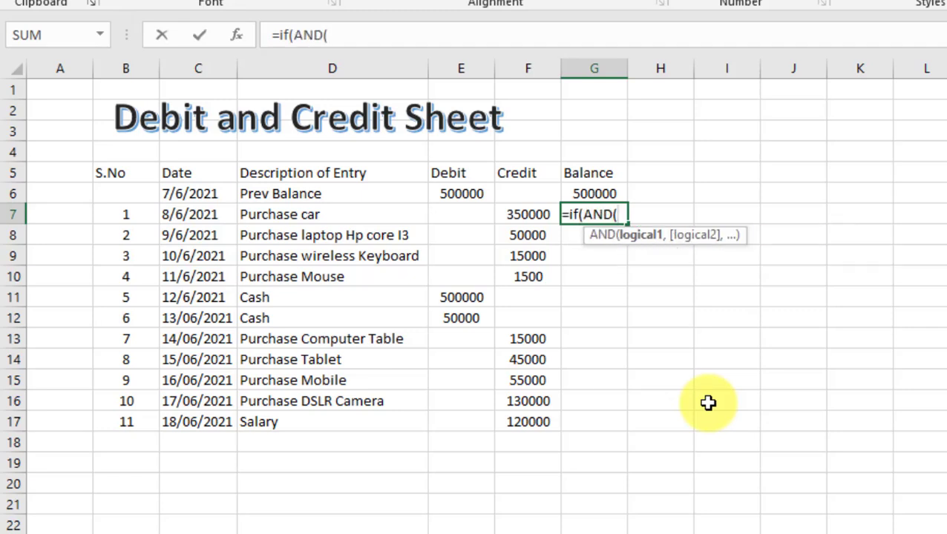
{"action": "left_click", "coordinate": [473, 215]}
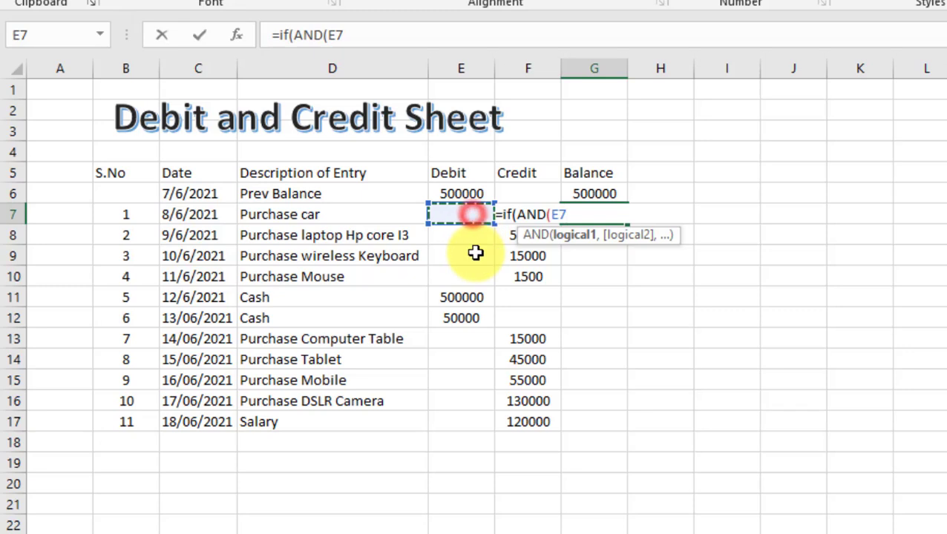
{"action": "type", "text": "=\"\""}
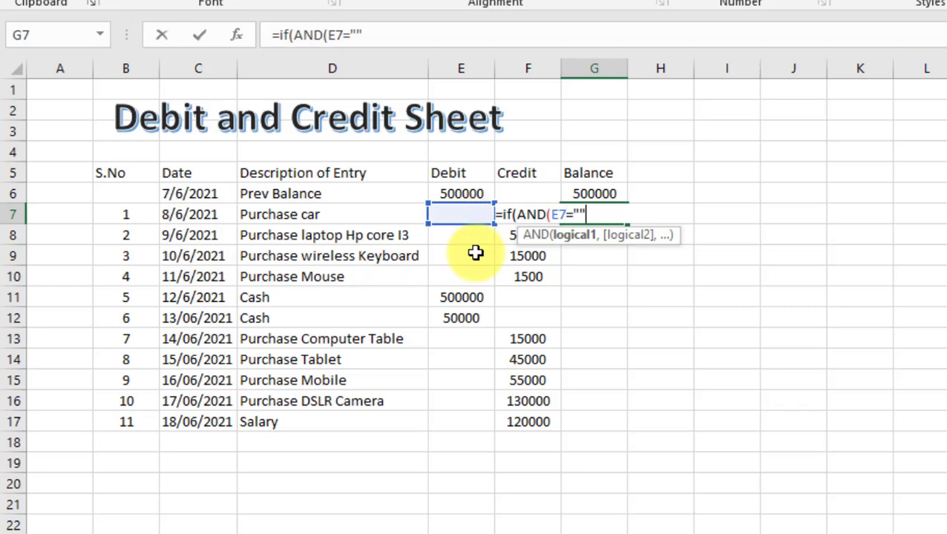
{"action": "type", "text": ","}
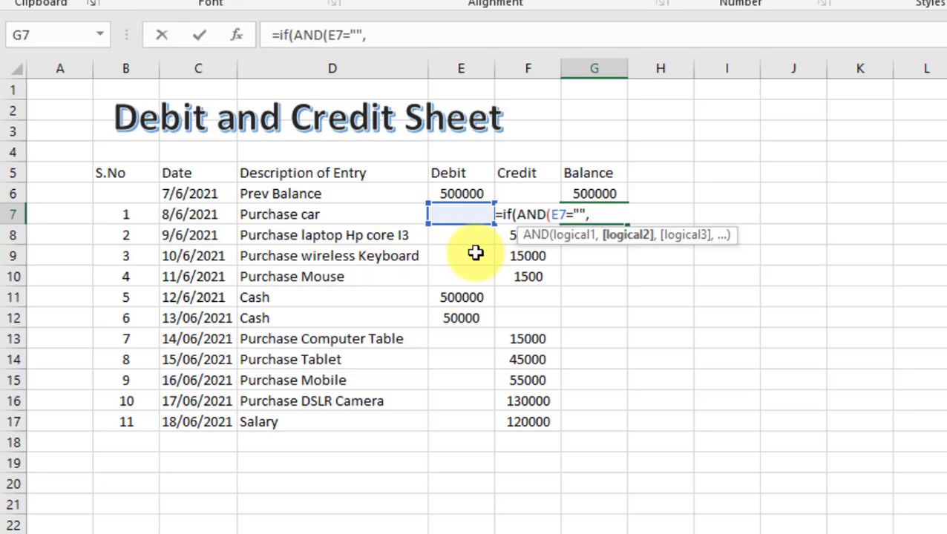
{"action": "type", "text": "F"}
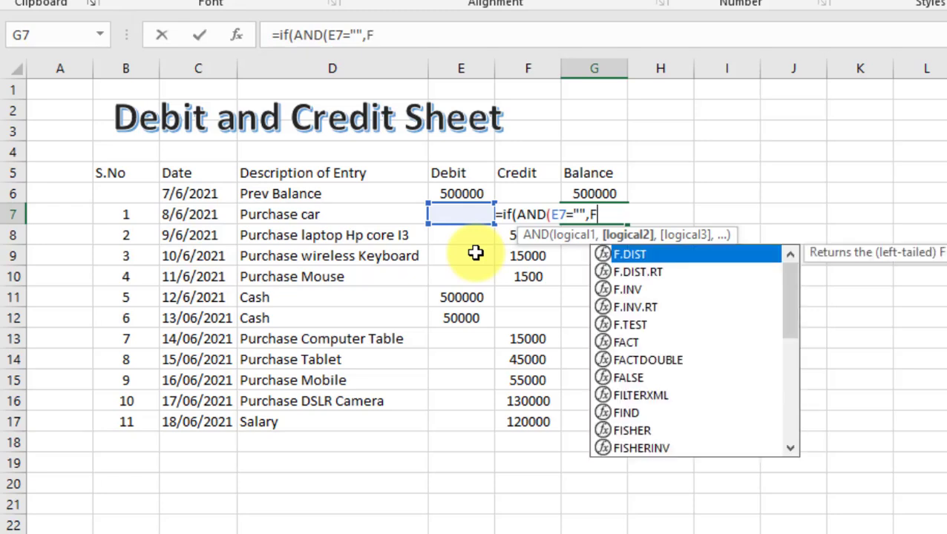
{"action": "type", "text": "7=\"\""}
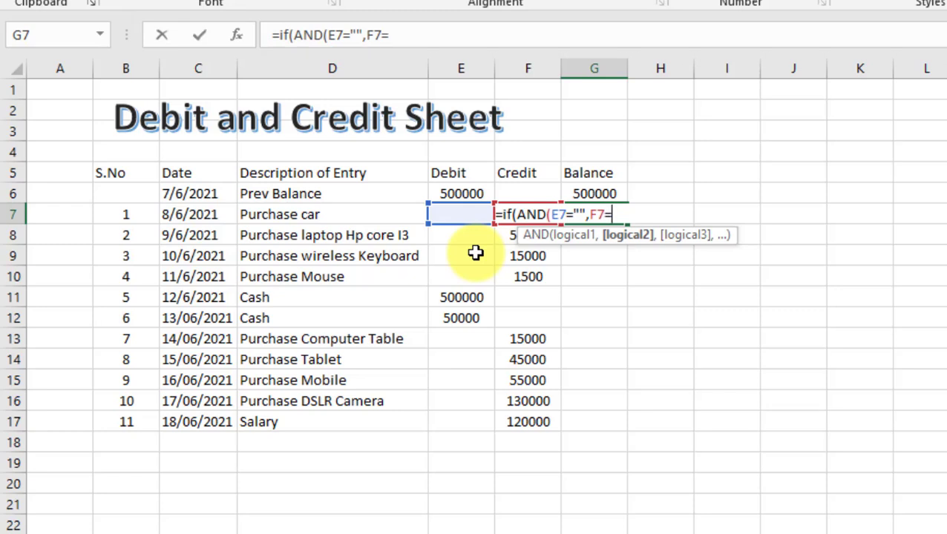
{"action": "type", "text": ")"}
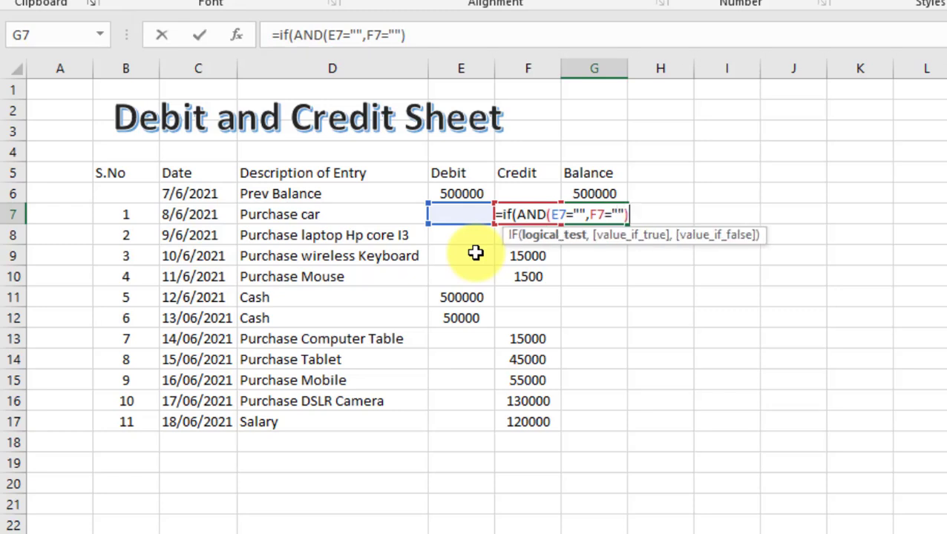
{"action": "type", "text": ",\"\""}
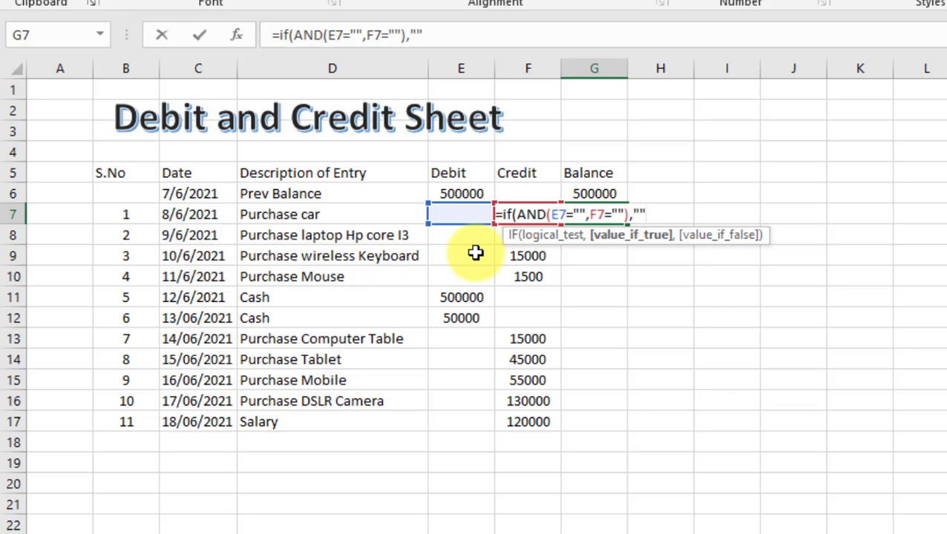
{"action": "type", "text": ","}
{"action": "left_click", "coordinate": [601, 194]}
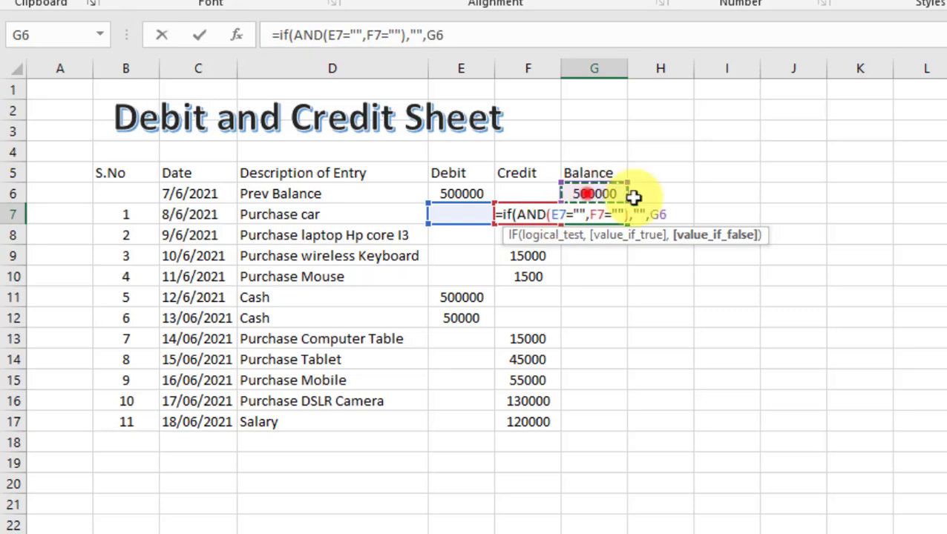
{"action": "type", "text": "+"}
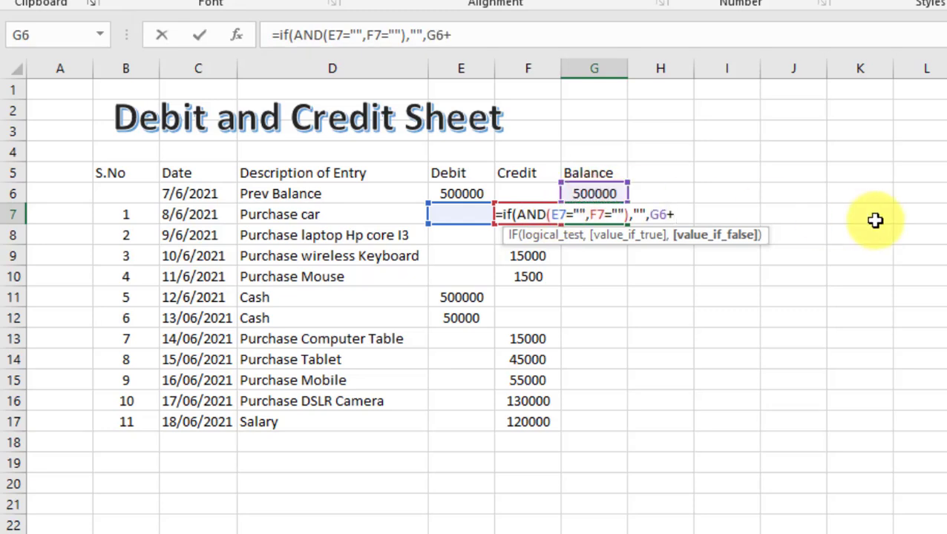
{"action": "left_click", "coordinate": [462, 214]}
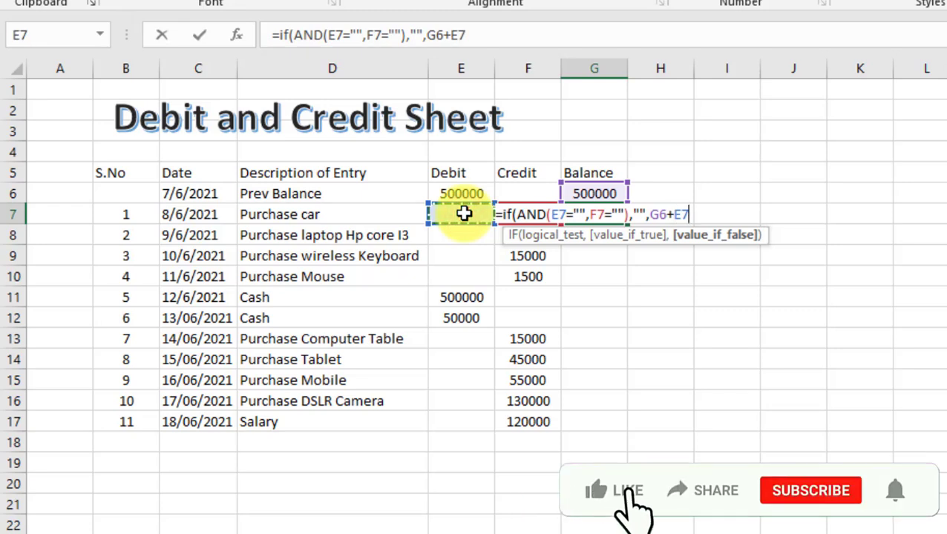
{"action": "type", "text": "-"}
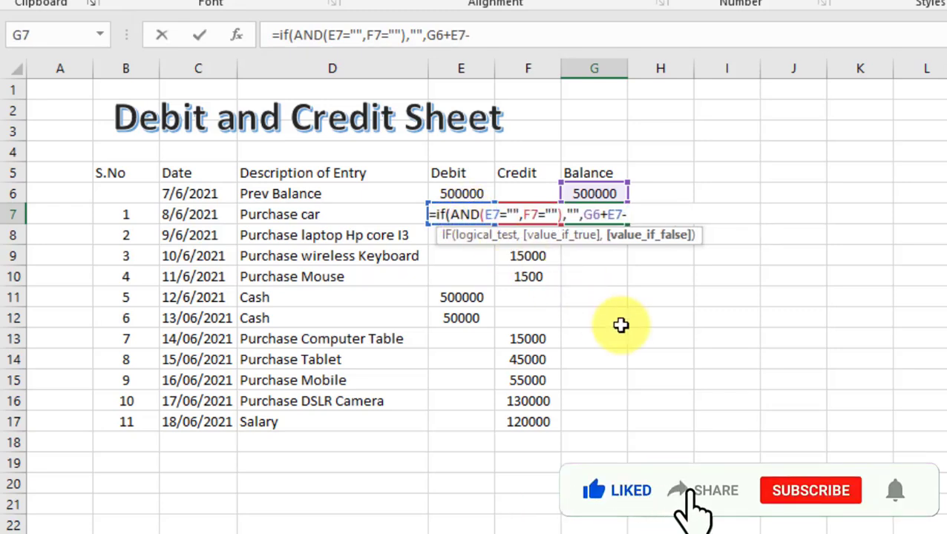
{"action": "type", "text": "F7"}
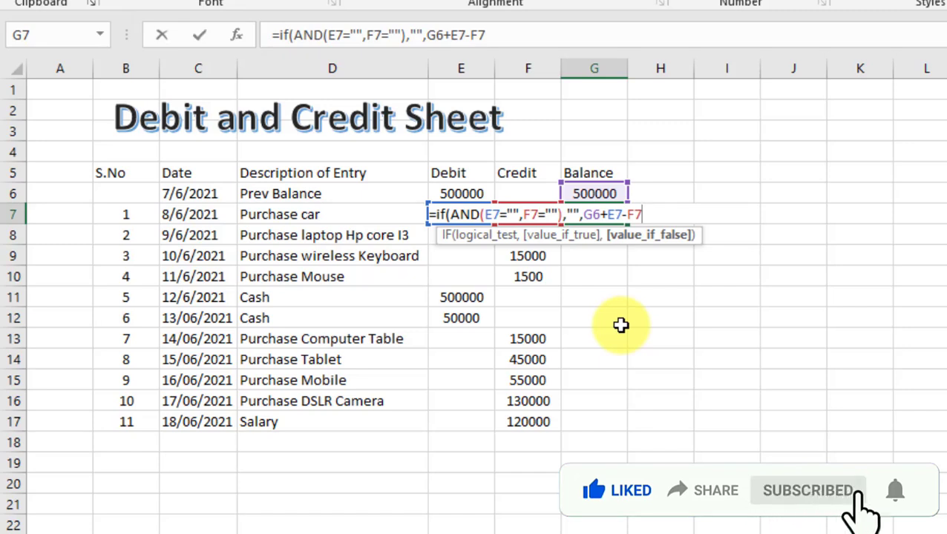
{"action": "type", "text": ")"}
{"action": "key", "text": "Return"}
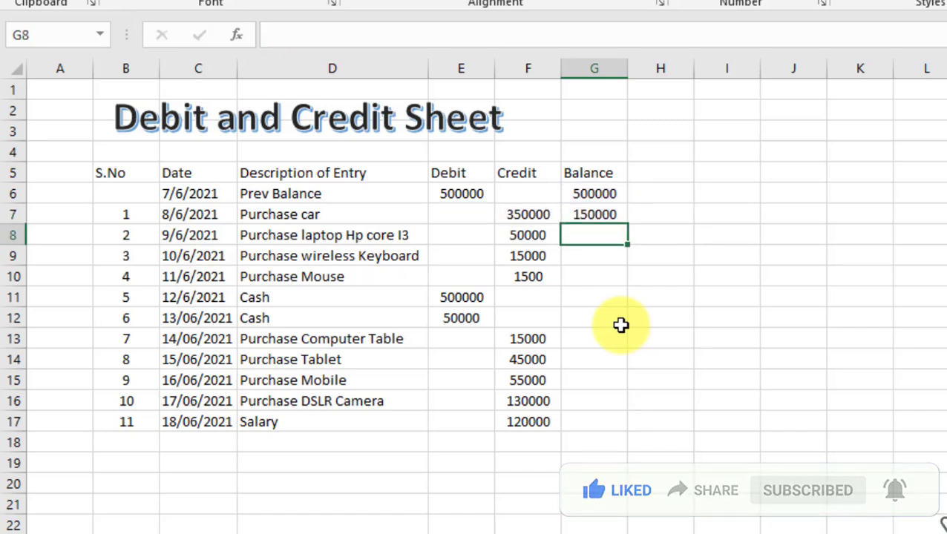
Fill the G7 balance formula down through G17.
{"action": "left_click", "coordinate": [578, 214]}
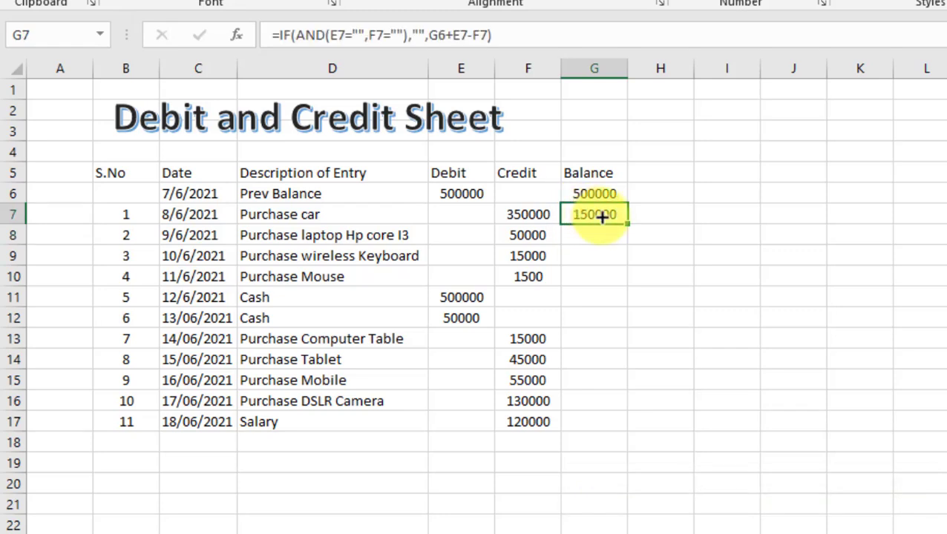
{"action": "left_click_drag", "start_coordinate": [627, 223], "coordinate": [632, 424]}
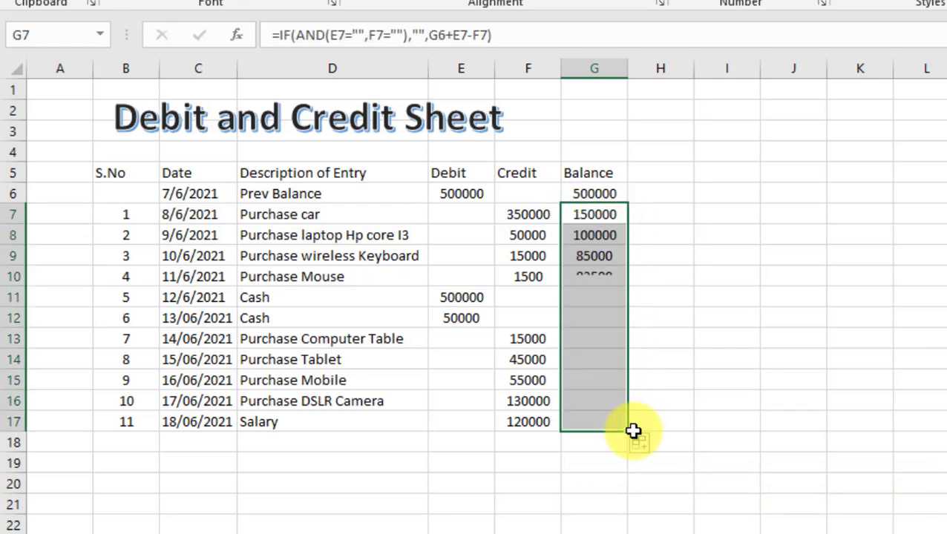
{"action": "left_click", "coordinate": [742, 335]}
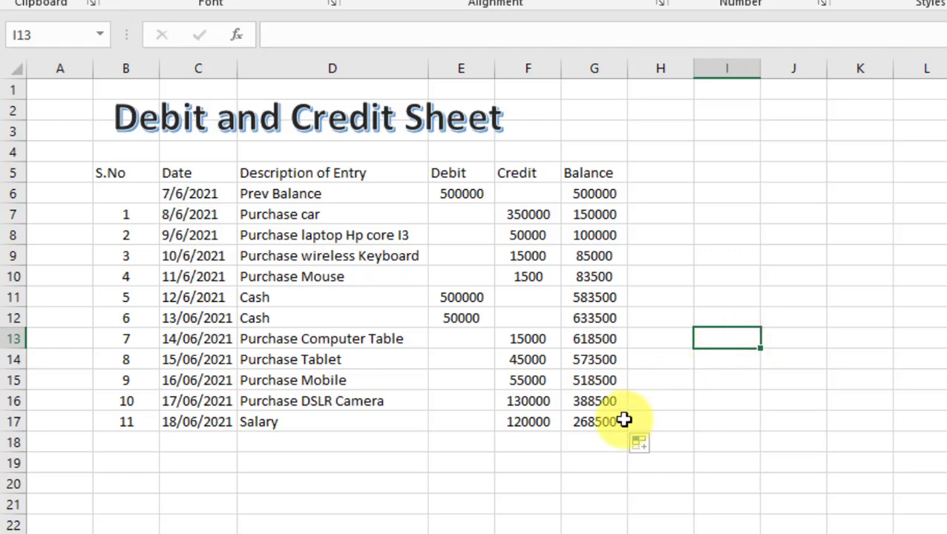
{"action": "left_click", "coordinate": [457, 464]}
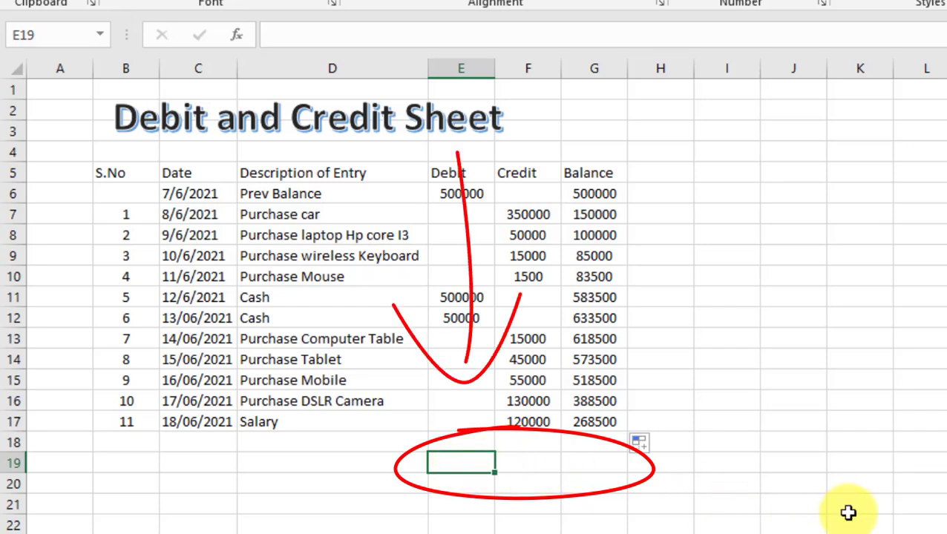
Total the debits in E19 with =SUM(E6:E17), giving 1050000.
{"action": "type", "text": "=sum"}
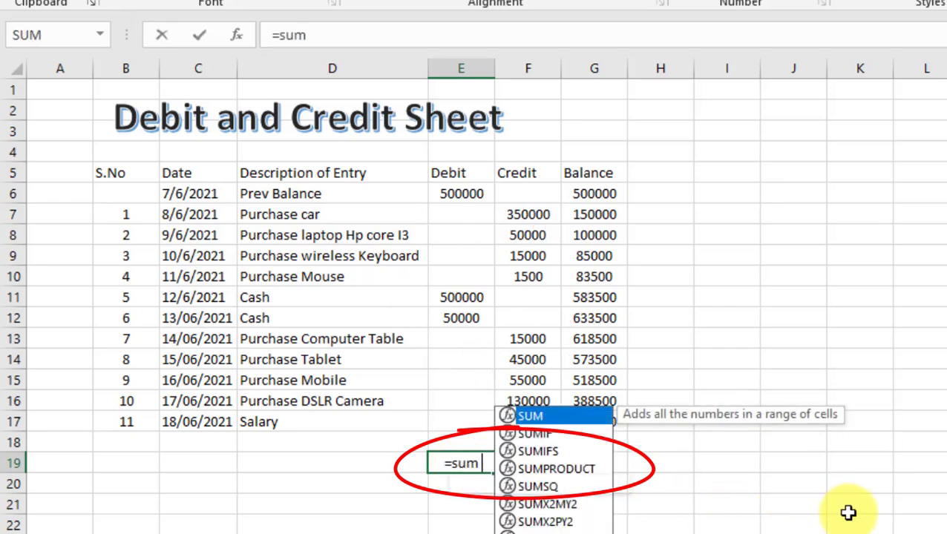
{"action": "type", "text": "("}
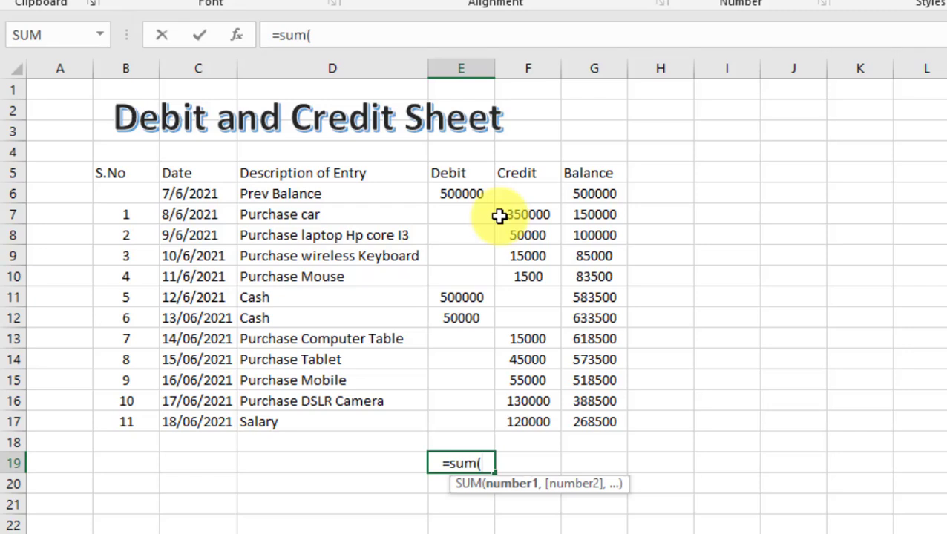
{"action": "left_click_drag", "start_coordinate": [459, 193], "coordinate": [475, 427]}
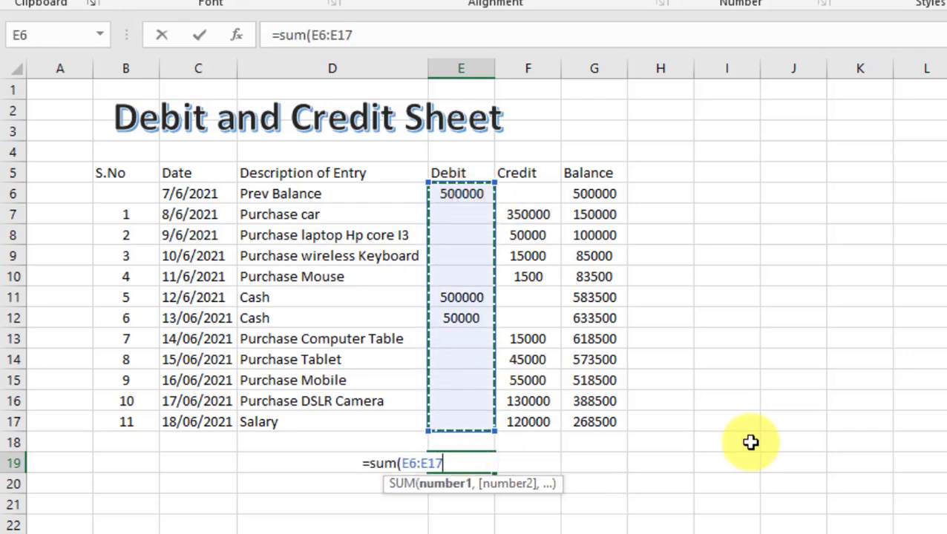
{"action": "type", "text": ")"}
{"action": "key", "text": "Return"}
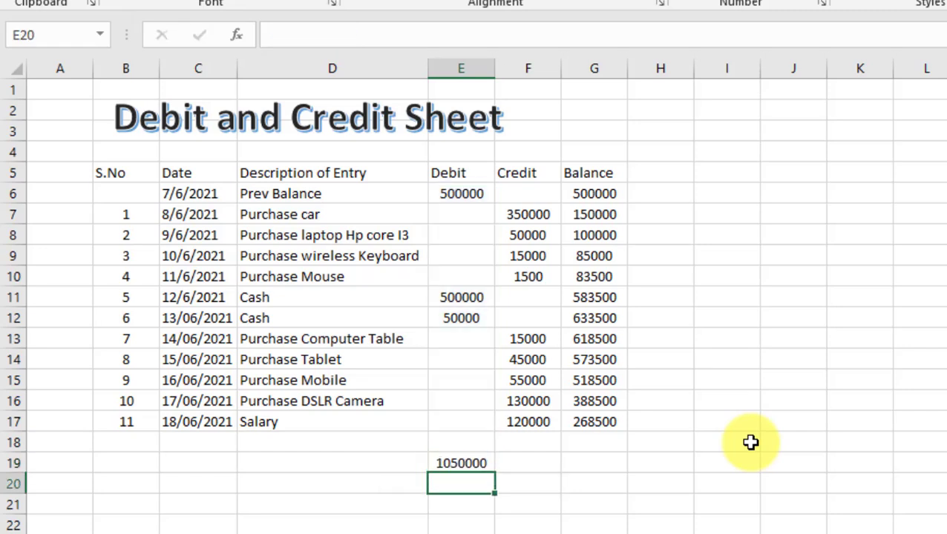
Total credits in F19 with =SUM(F6:F17) and set G19 to =E19-F19.
{"action": "left_click", "coordinate": [537, 463]}
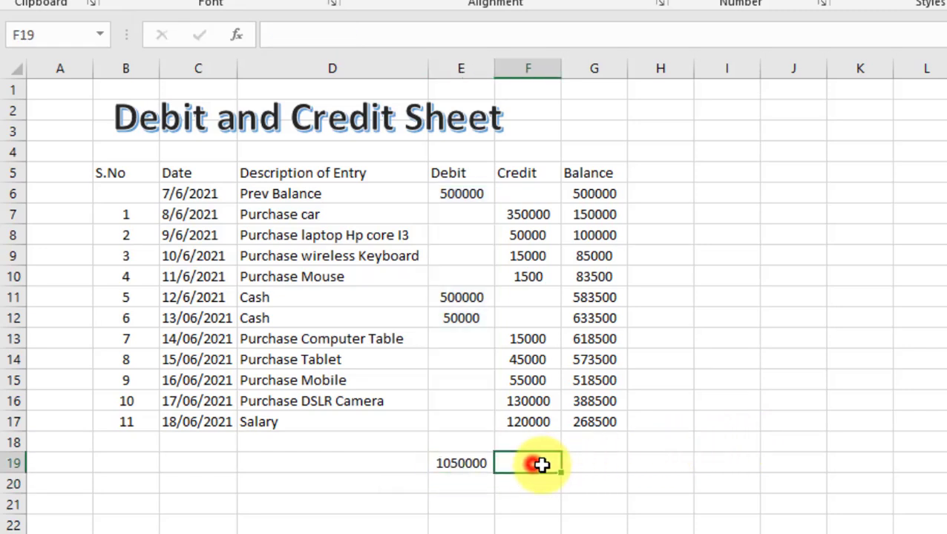
{"action": "type", "text": "="}
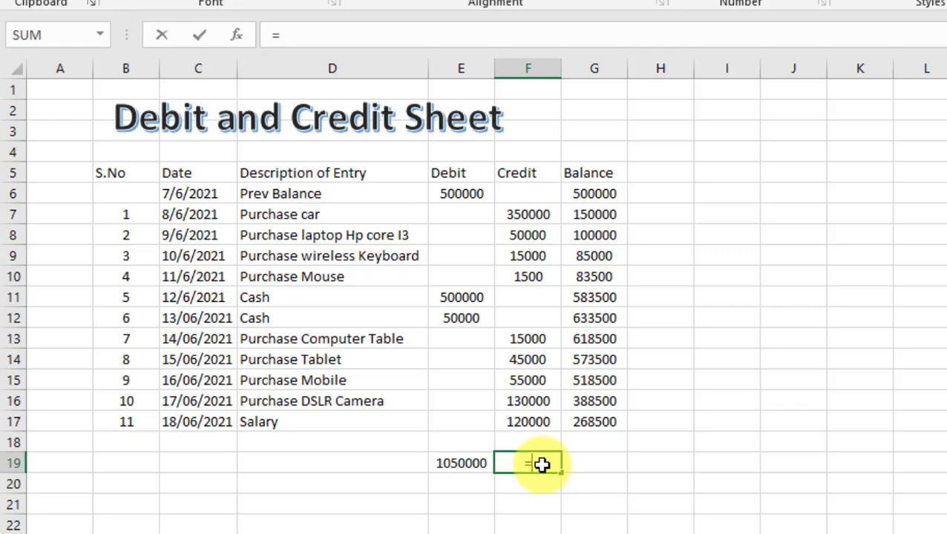
{"action": "type", "text": "sum("}
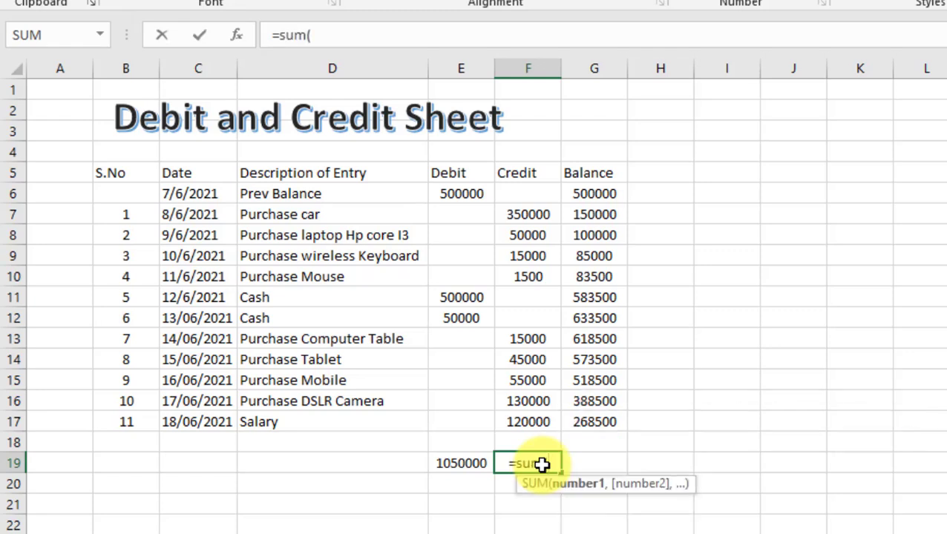
{"action": "left_click_drag", "start_coordinate": [534, 195], "coordinate": [555, 417]}
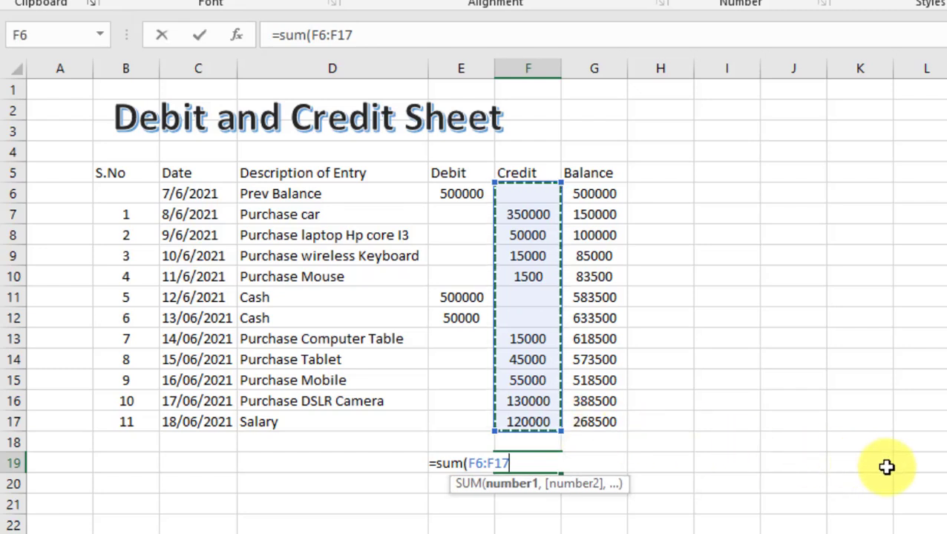
{"action": "type", "text": ")"}
{"action": "key", "text": "Return"}
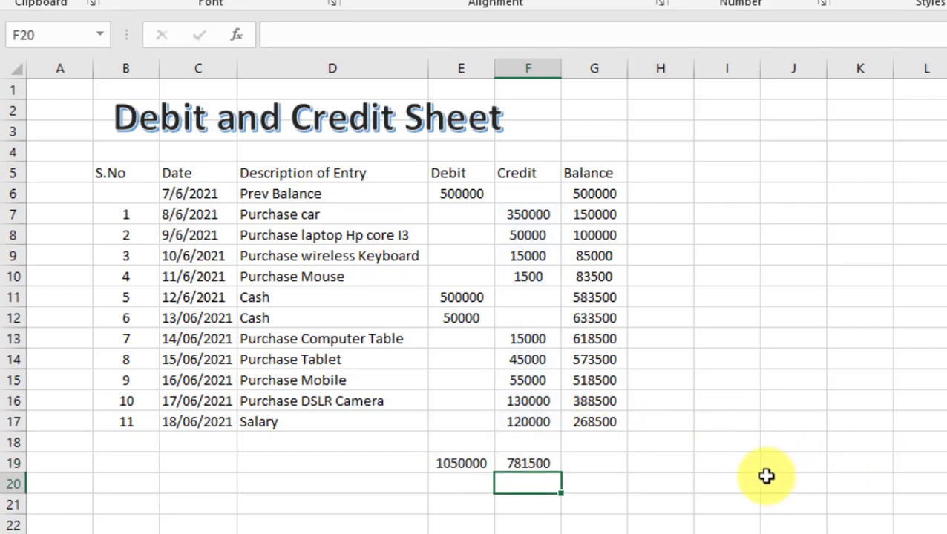
{"action": "left_click", "coordinate": [617, 465]}
{"action": "type", "text": "=E19-F19"}
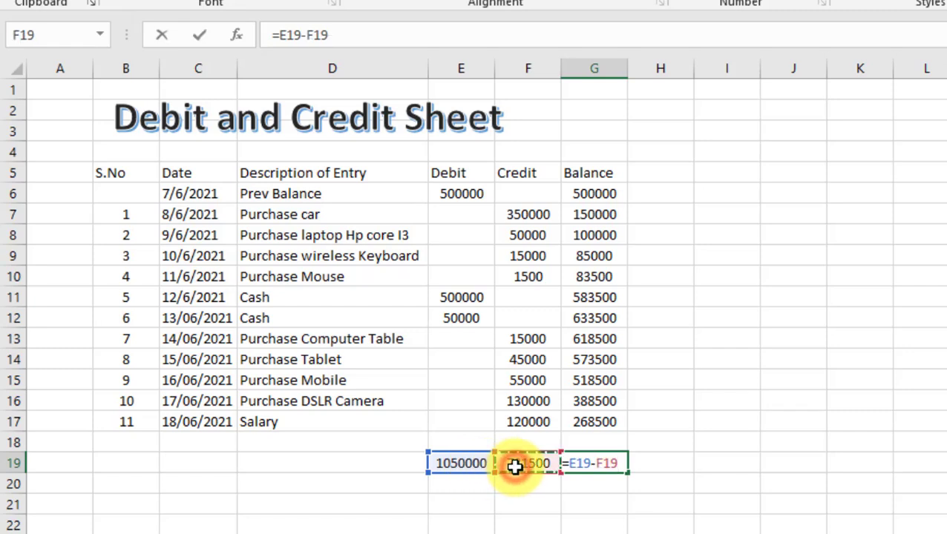
{"action": "key", "text": "Return"}
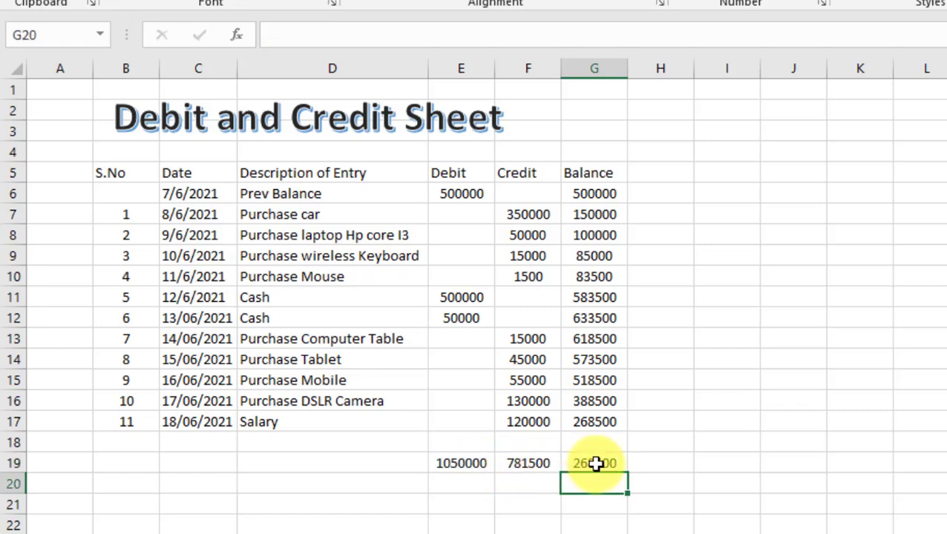
Compare the formatted table on Sheet1, then return to Sheet2.
{"action": "left_click", "coordinate": [718, 460]}
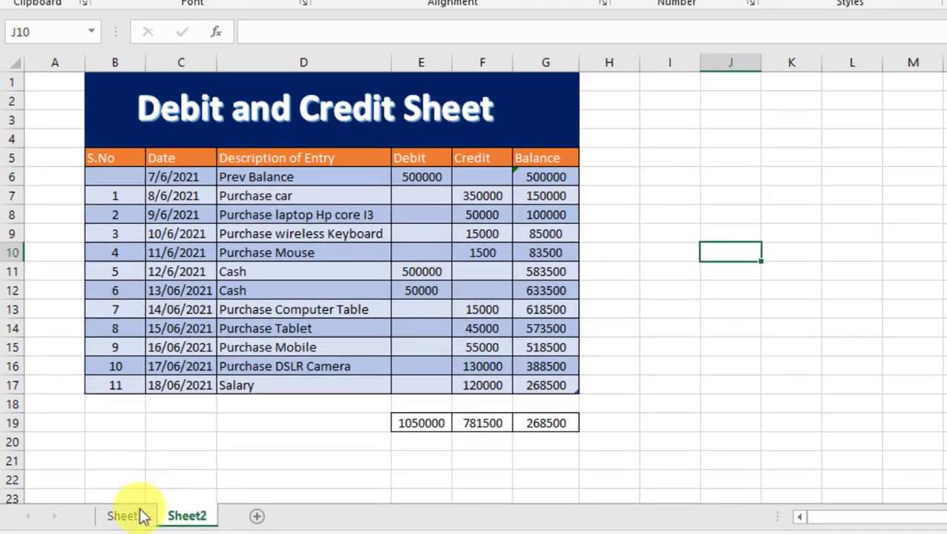
{"action": "left_click", "coordinate": [124, 516]}
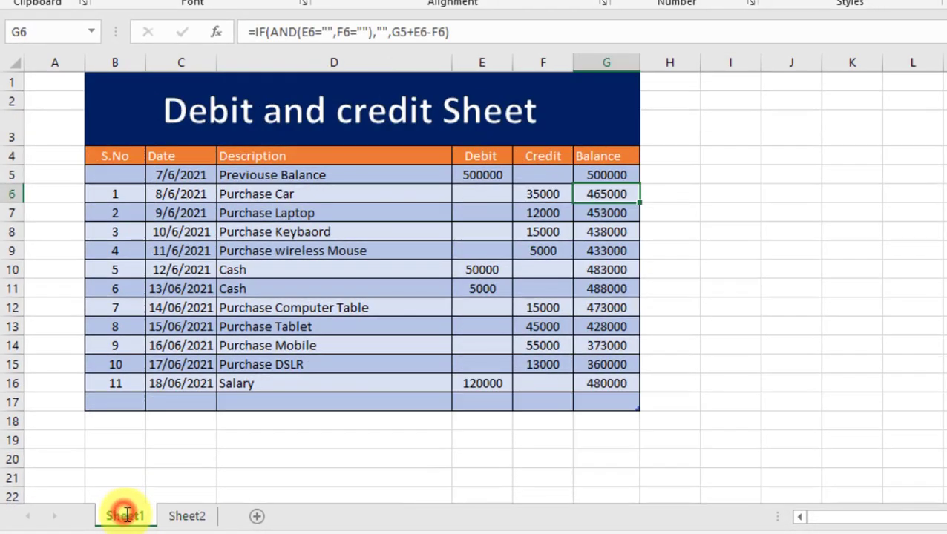
{"action": "left_click", "coordinate": [197, 520]}
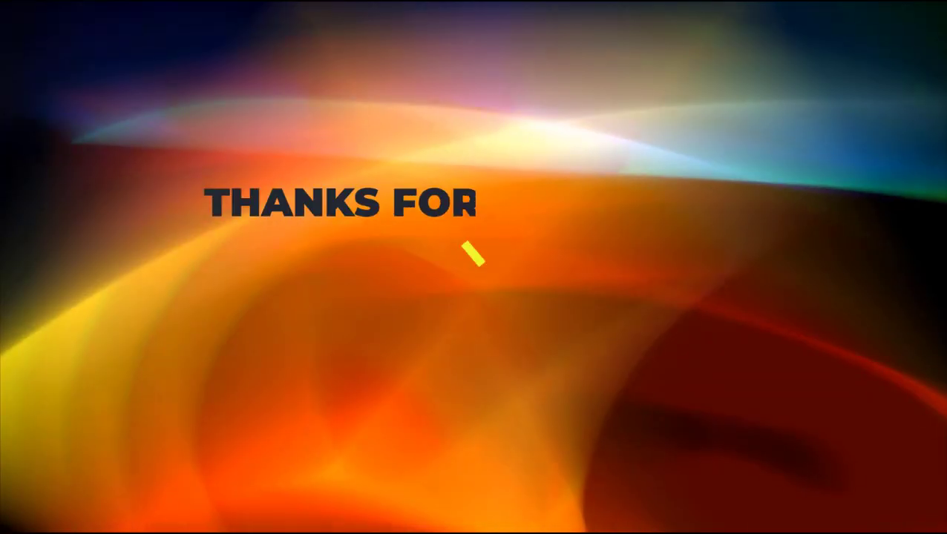